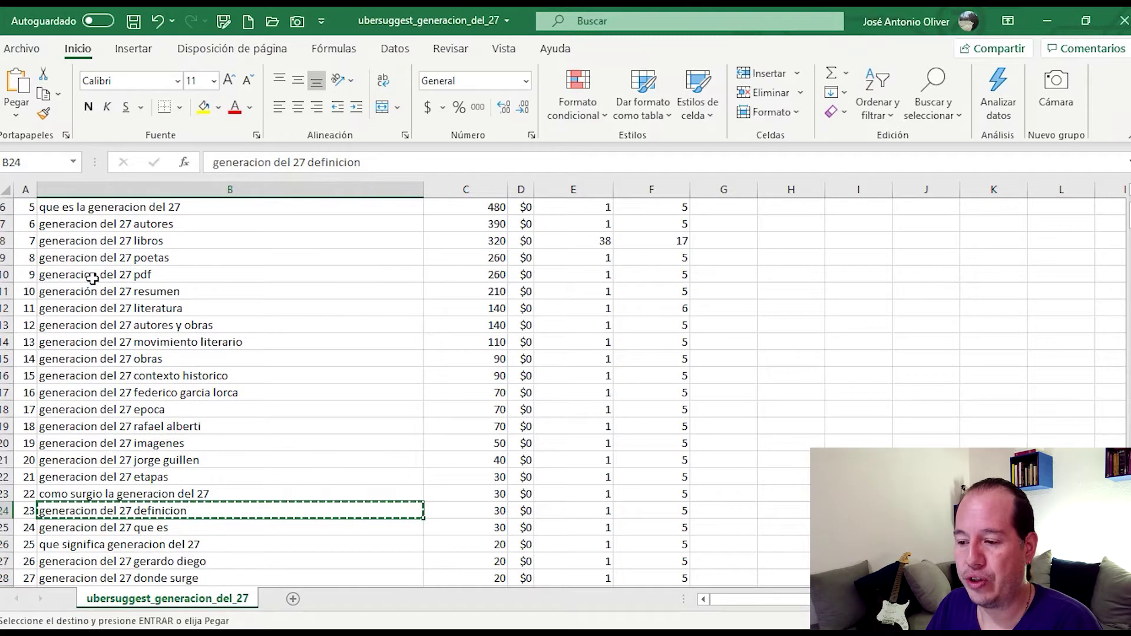
Step: Switch to the Google Sheets outline and append ", generacion del 27 definicion" to the text in cell A5
key(alt+Tab)
key(Up)
key(Up)
key(Up)
key(Up)
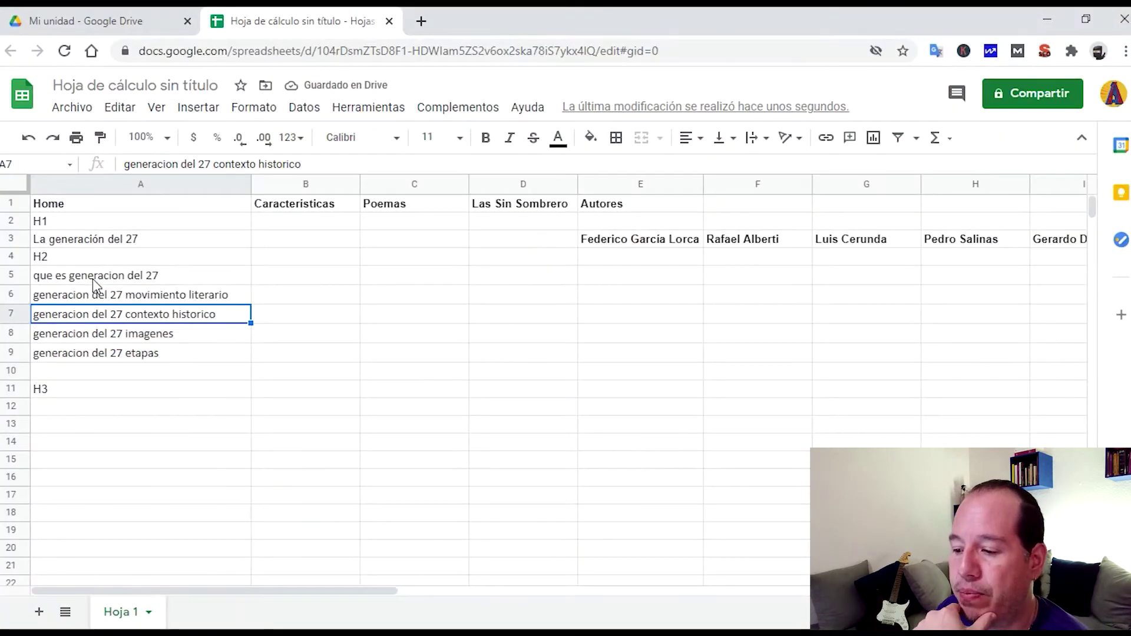
key(Up)
double_click(176, 276)
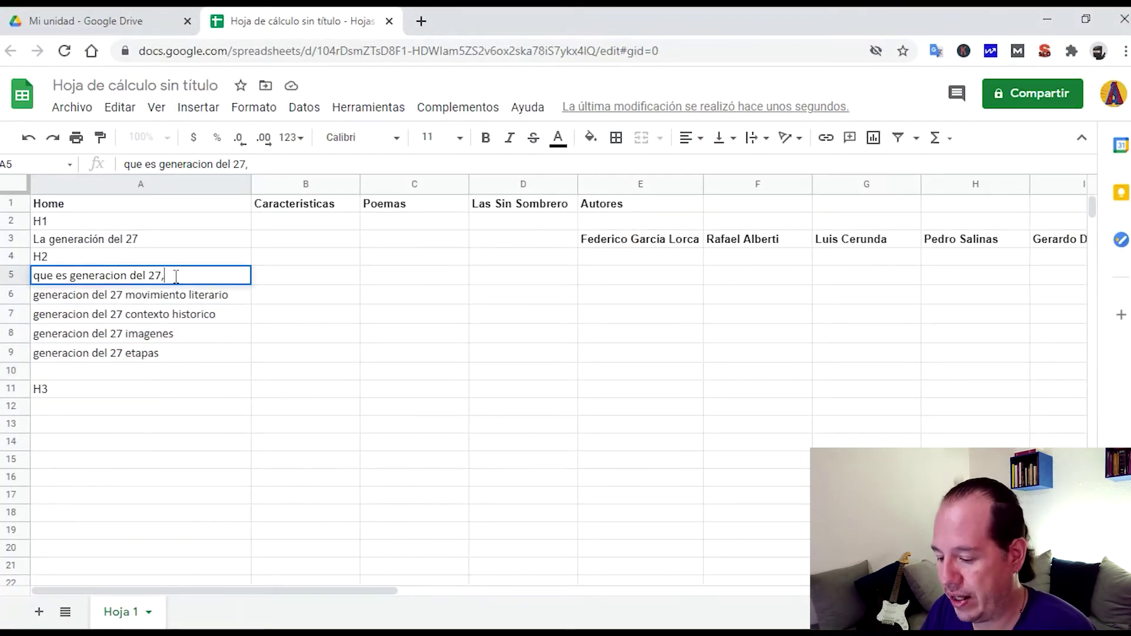
text(generacion del 27 definicion)
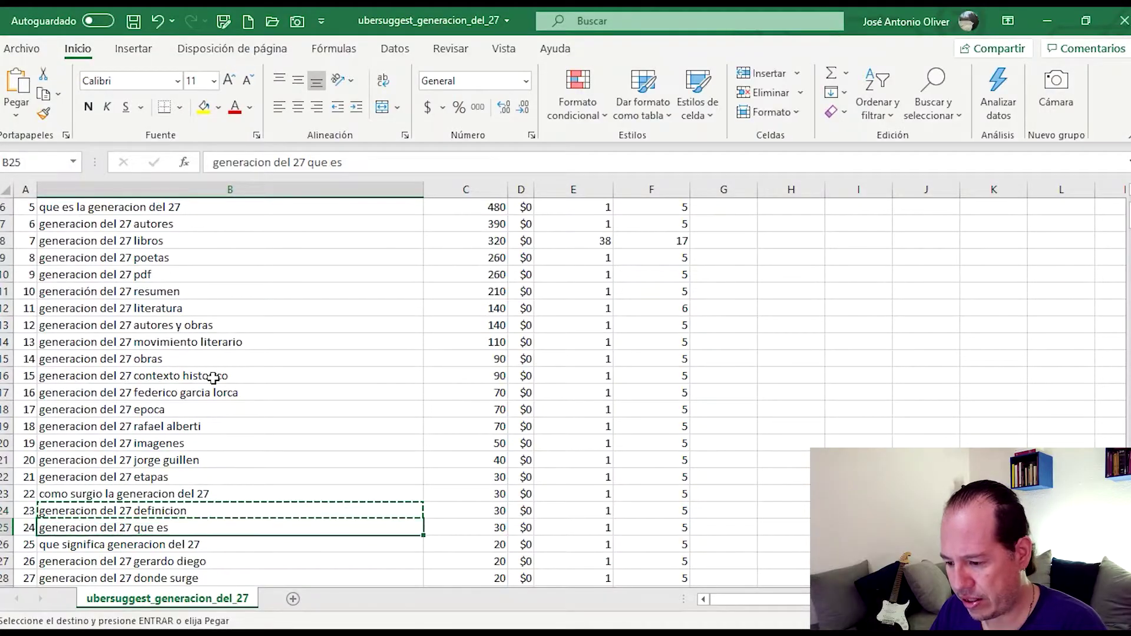
Step: Find "generacion del 27 donde surge" in the Excel keyword list and add it to cell A10 of the Google Sheets outline
key(Down)
key(Down)
key(Down)
key(Down)
key(Up)
key(Up)
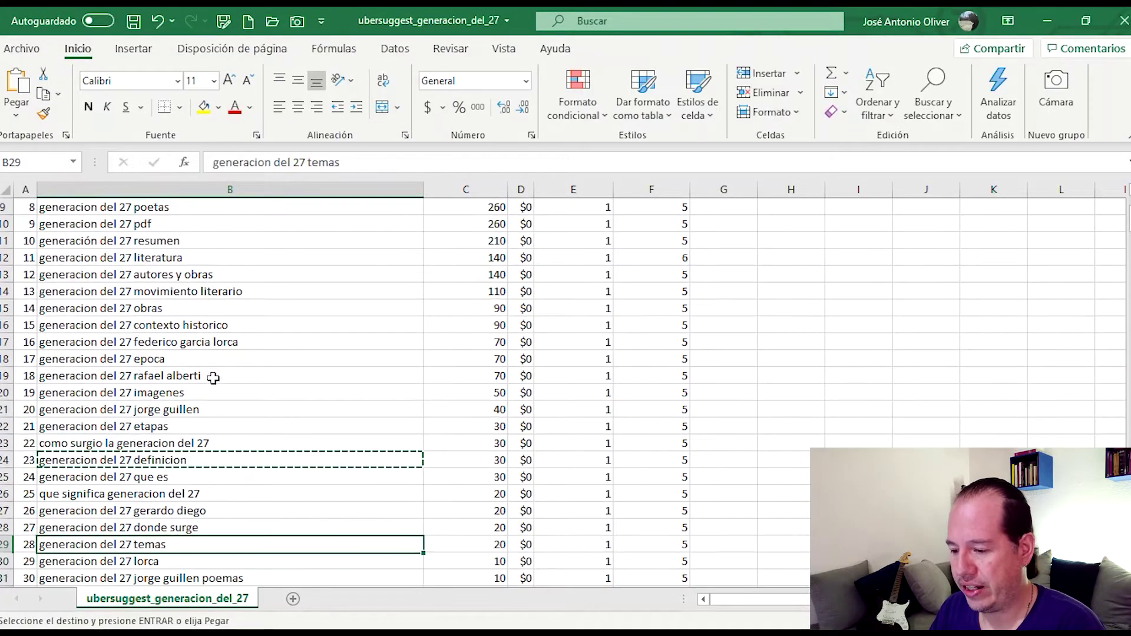
key(alt+Tab)
click(213, 383)
text(generacion del 27 donde surge)
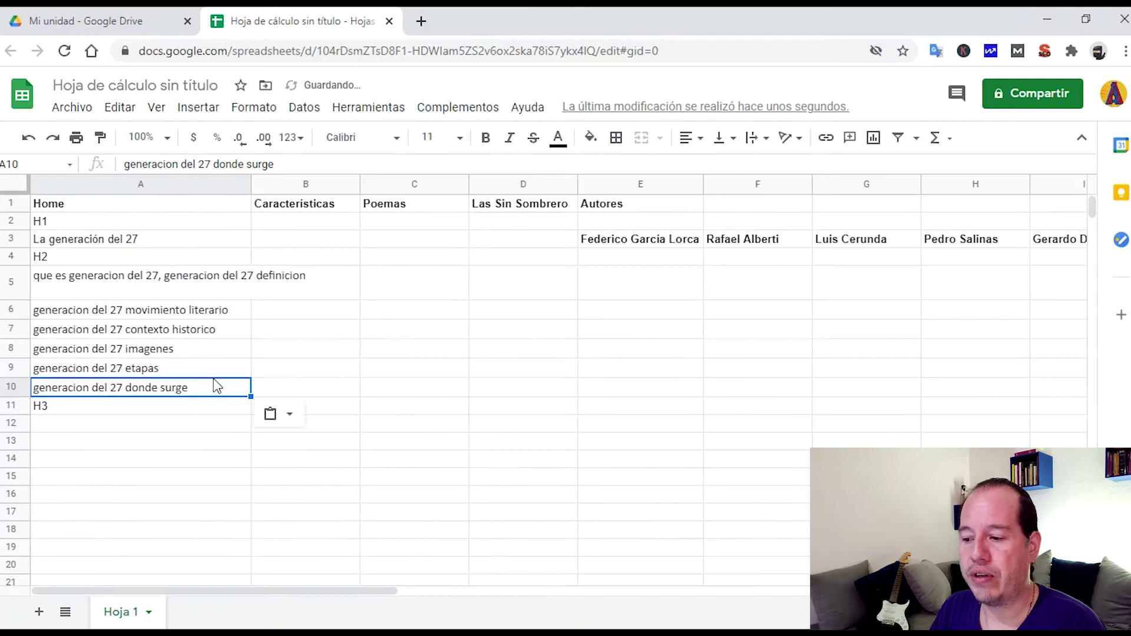
Step: Take "generacion del 27 temas" from the Excel keyword list and put it in cell A11 of the Google Sheets outline, replacing H3
key(alt+Tab)
key(Down)
key(Down)
key(Down)
key(Down)
key(Down)
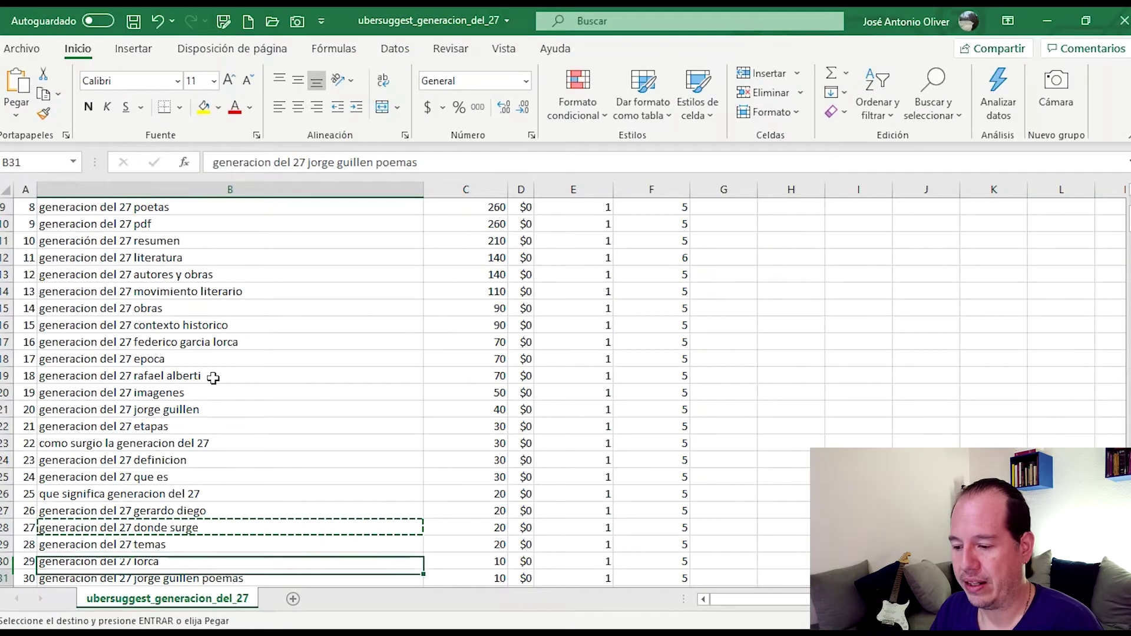
key(Up)
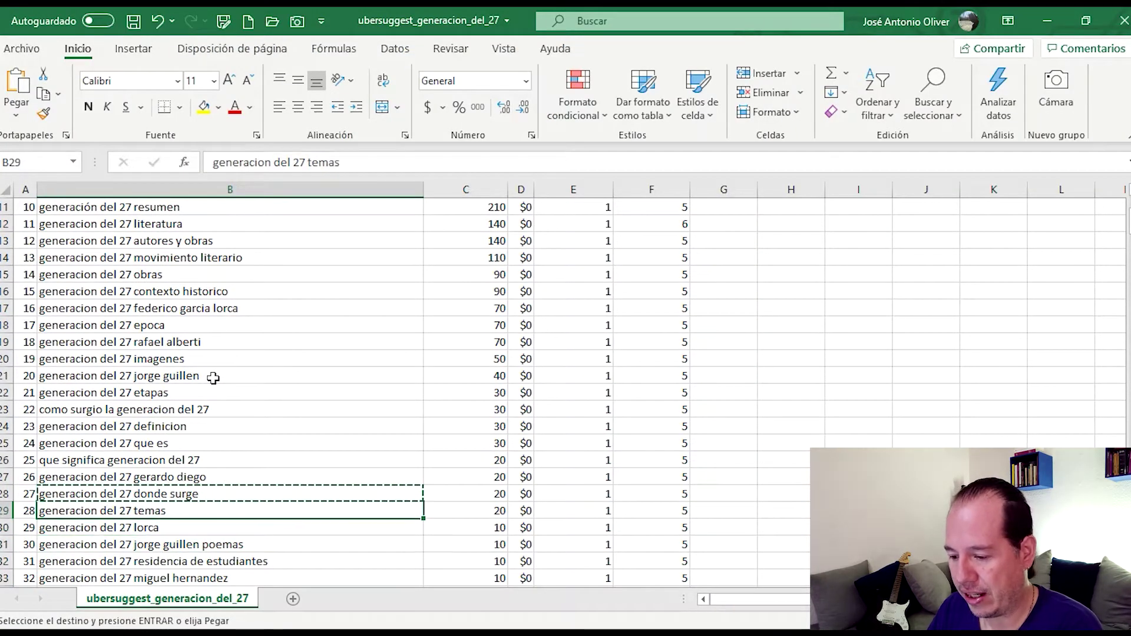
key(alt+Tab)
key(Down)
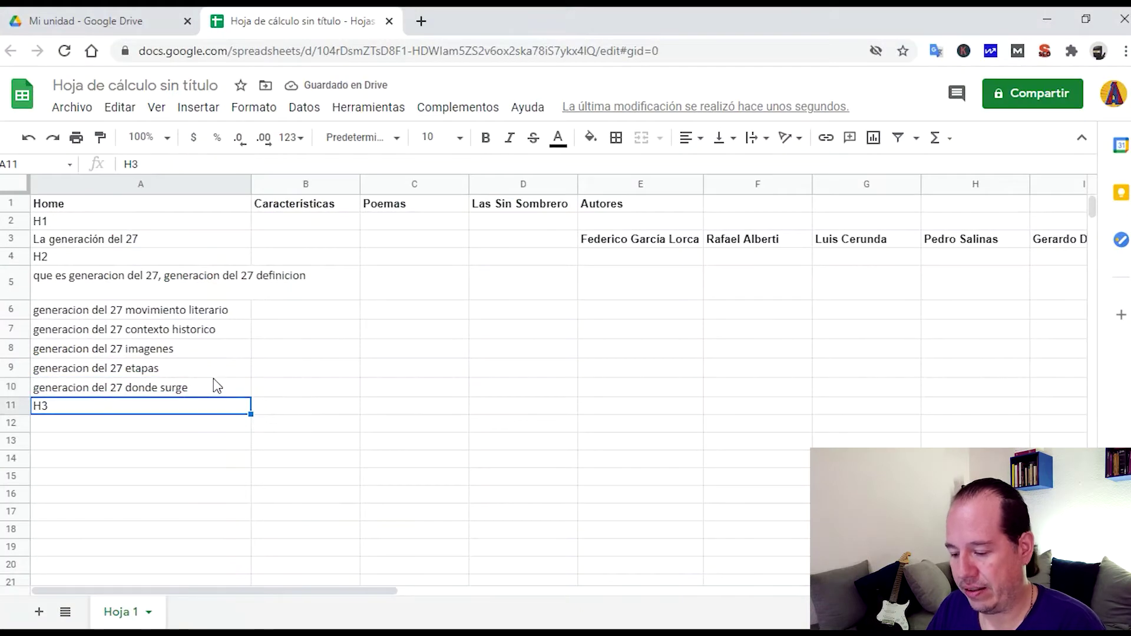
text(generacion del 27 temas)
key(Return)
Step: Find "generacion del 27 introduccion" in the Excel keyword list and add it to cell A12 of the Google Sheets outline
key(alt+Tab)
key(Down)
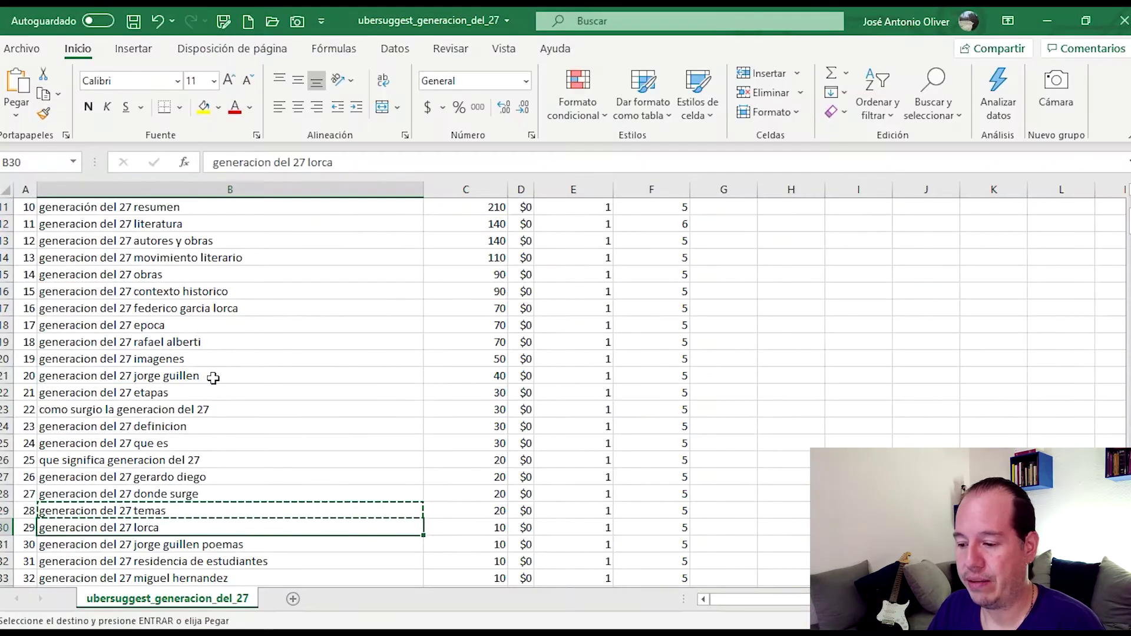
key(Down)
key(Down)
key(Down)
key(Down)
key(Down)
key(Up)
key(Up)
key(Up)
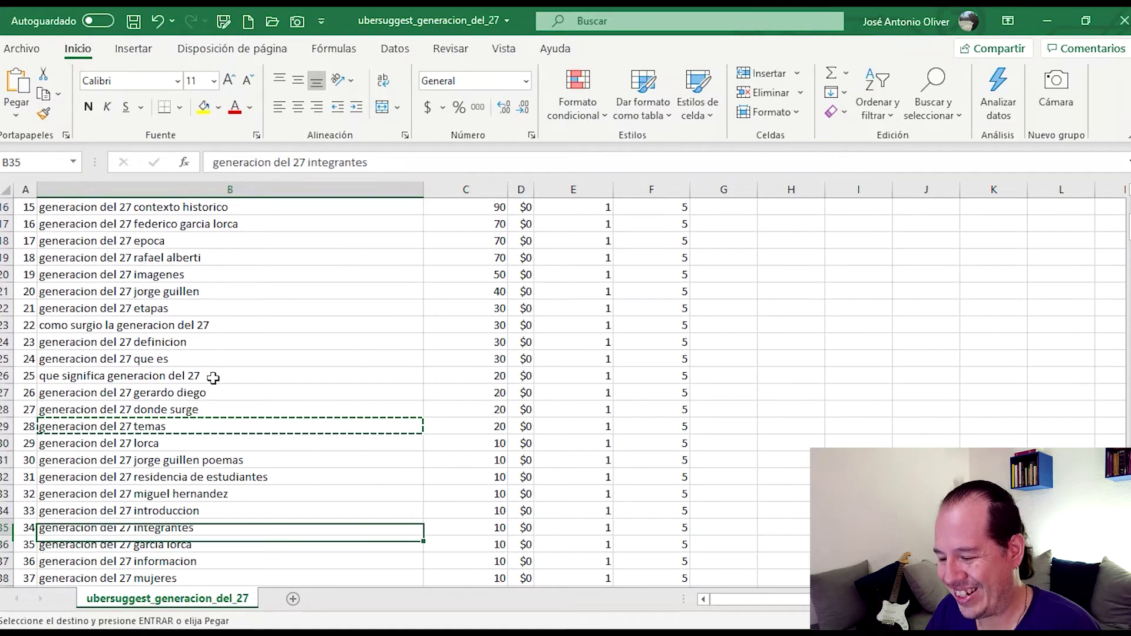
key(alt+Tab)
key(Return)
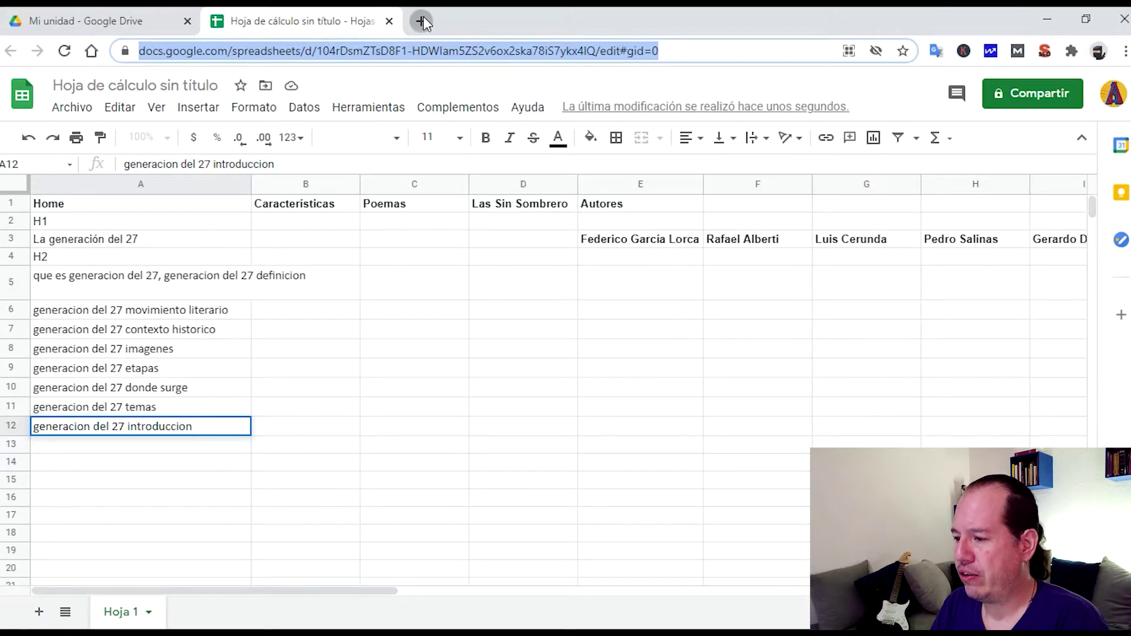
Step: Search Google for "generación del 27" in a new browser tab
click(421, 22)
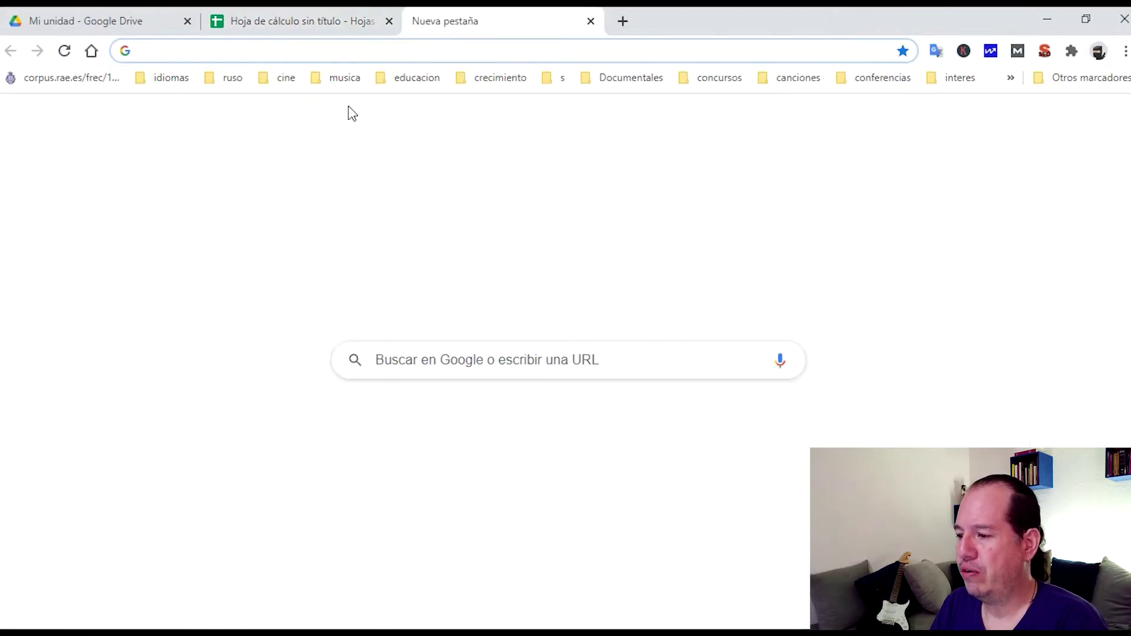
click(459, 359)
text(gen)
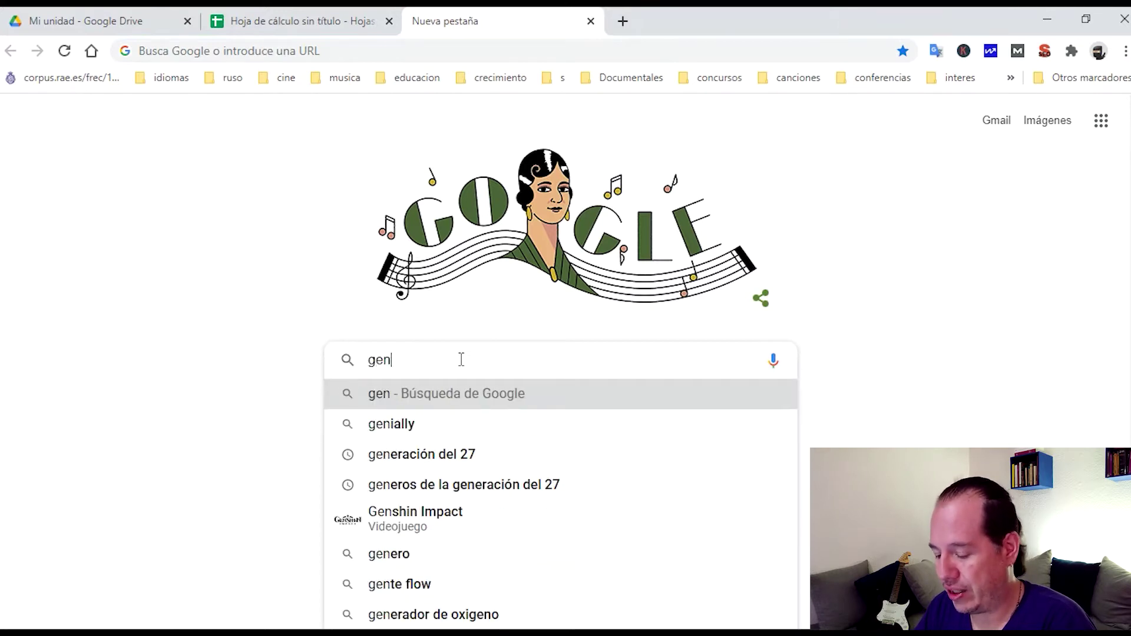
key(Down)
key(Down)
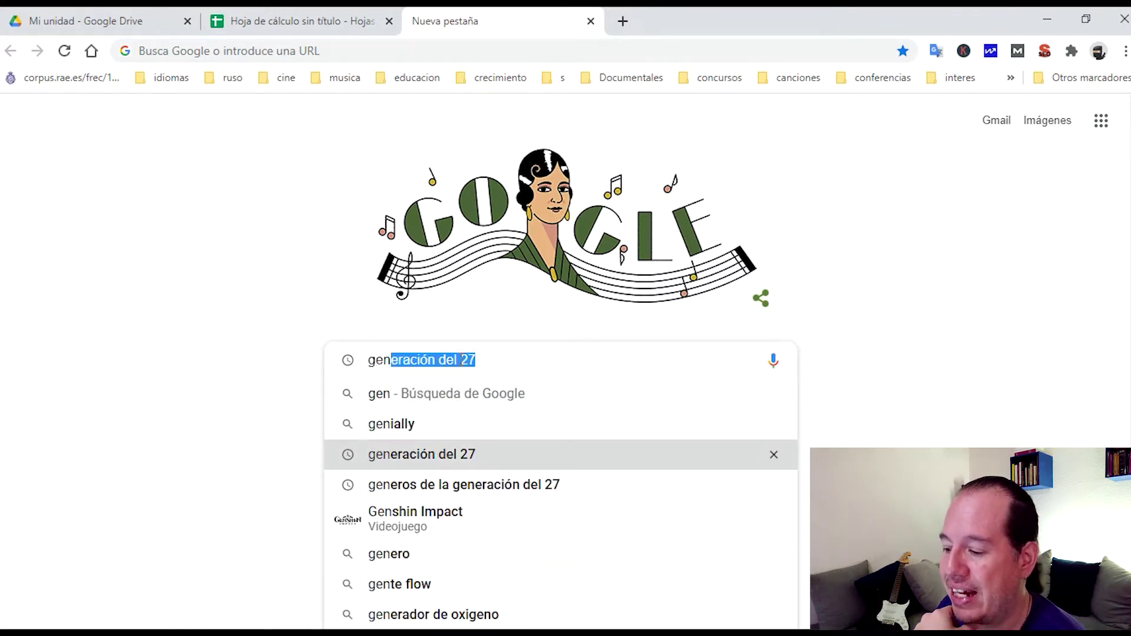
key(Down)
key(Up)
key(Return)
Step: Return to the Google Sheets outline and enter "géneros de la Generación del 27" in cell A13
key(ctrl+shift+Tab)
click(115, 447)
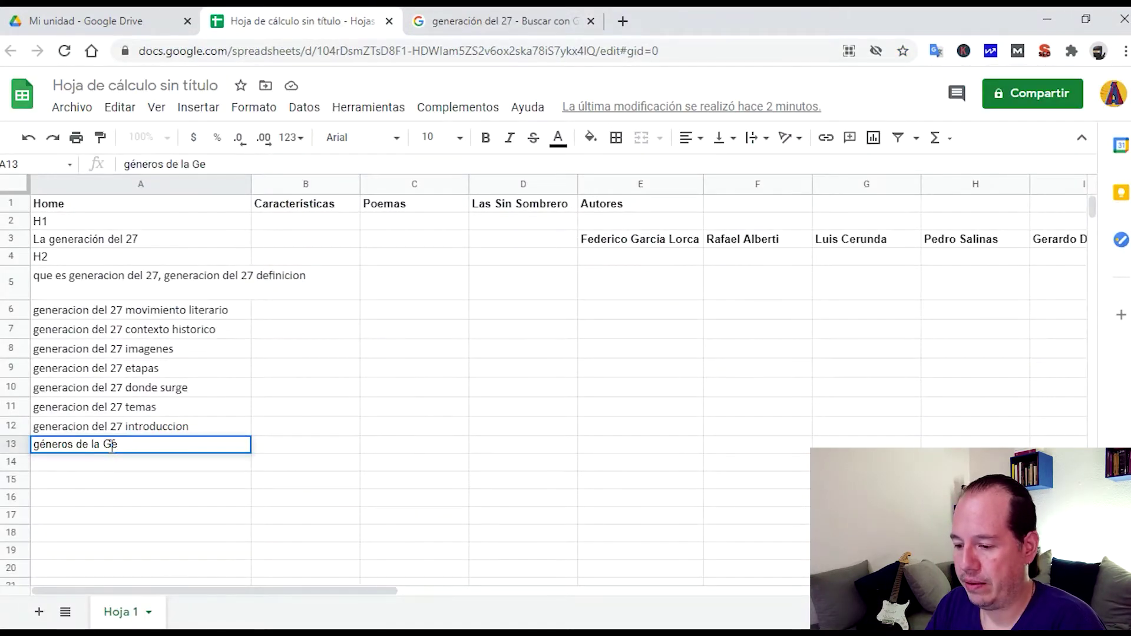
text(7)
Step: Check Google's search suggestions for "generación del 27" and add "características" to cell A14 of the Google Sheets outline
key(alt+Tab)
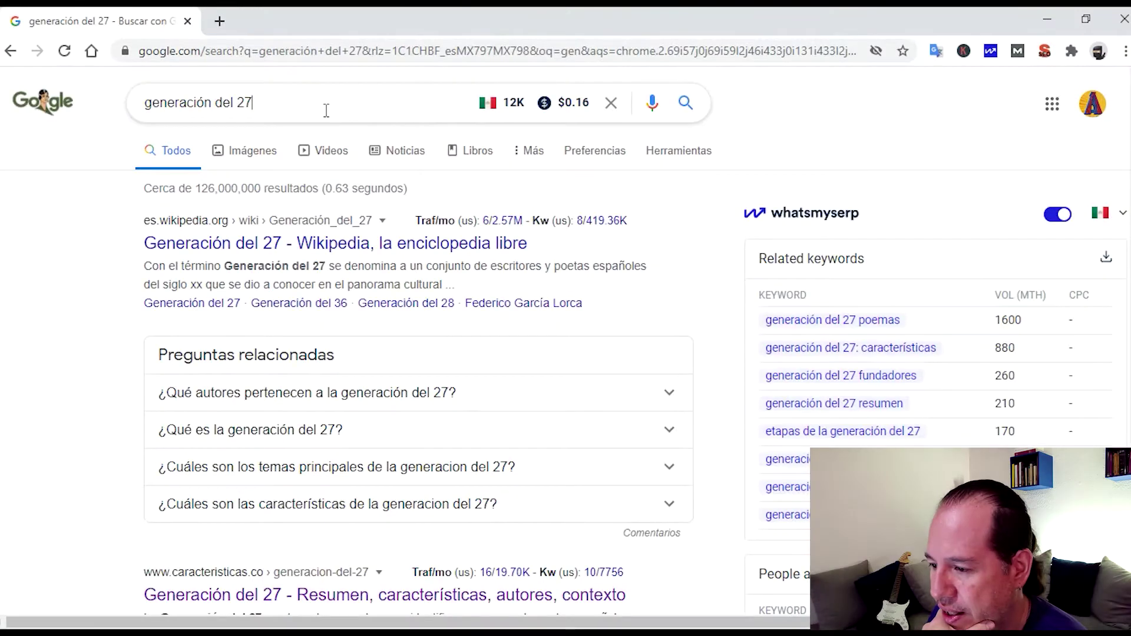
click(325, 110)
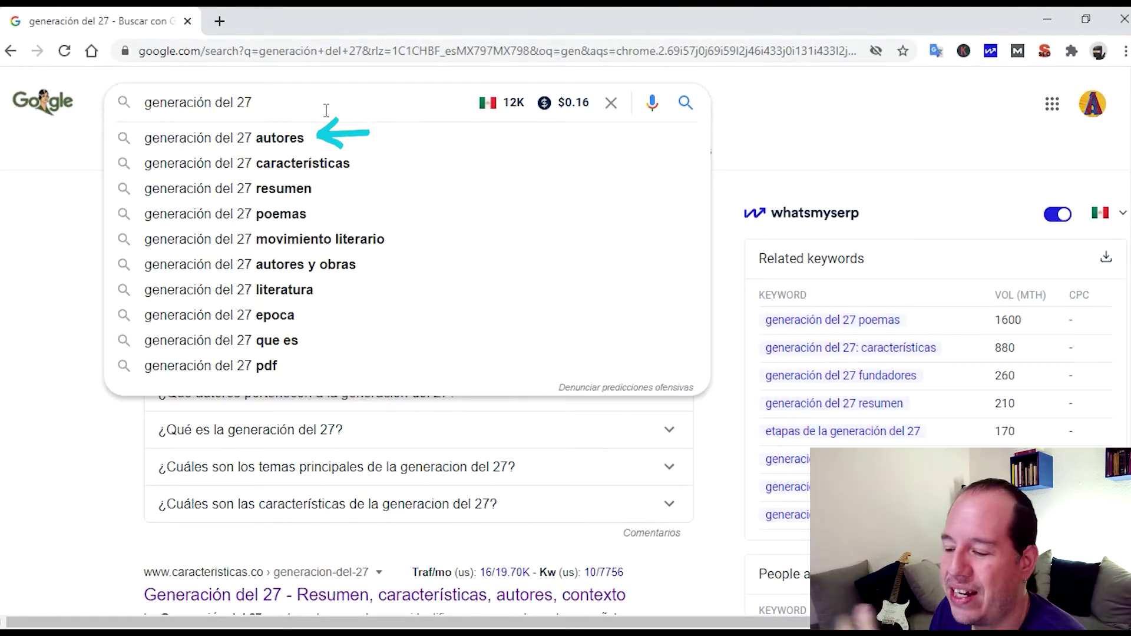
key(alt+Tab)
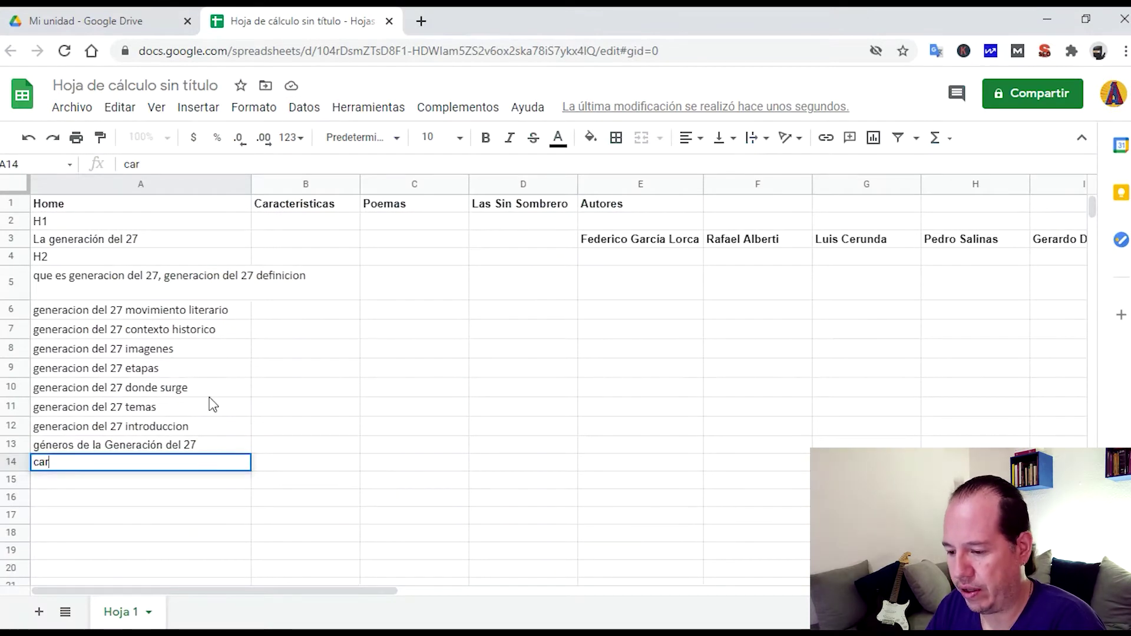
text(característica)
Step: Search Google for "generación del 27 resumen" and add "resumen" to cell A15 of the Google Sheets outline
key(alt+Tab)
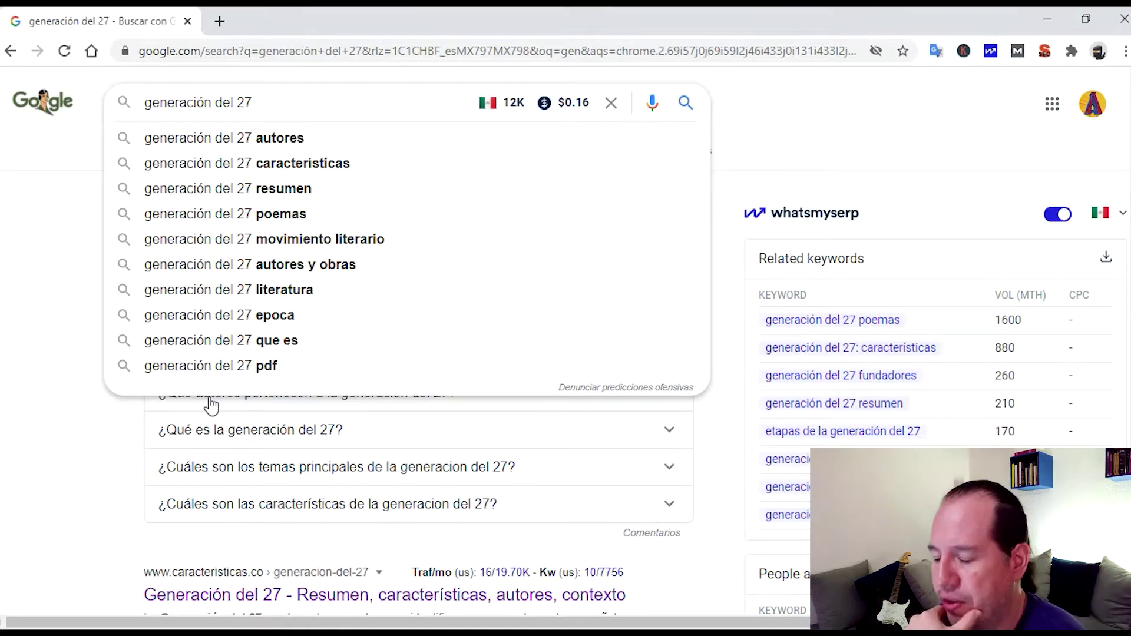
text(resumen)
key(Return)
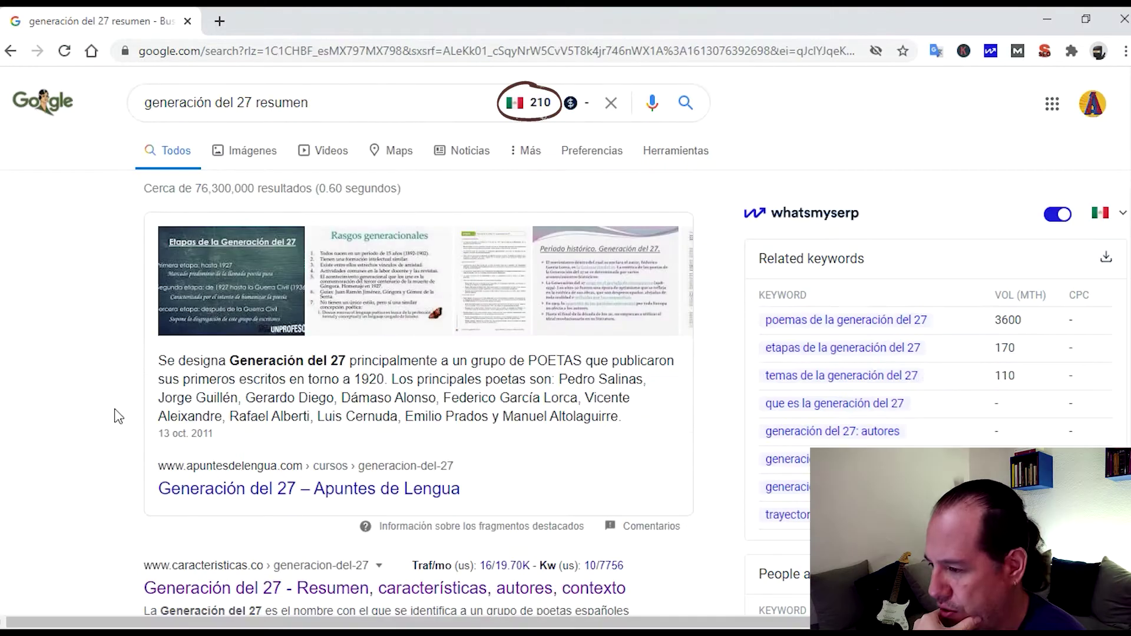
key(alt+Tab)
text(re)
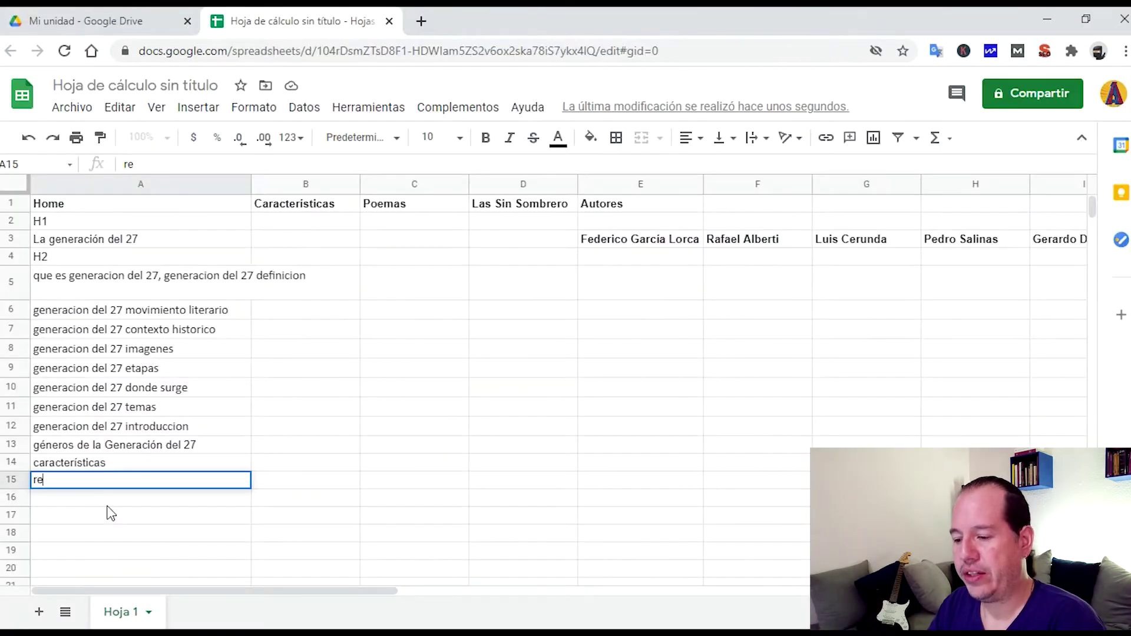
key(Return)
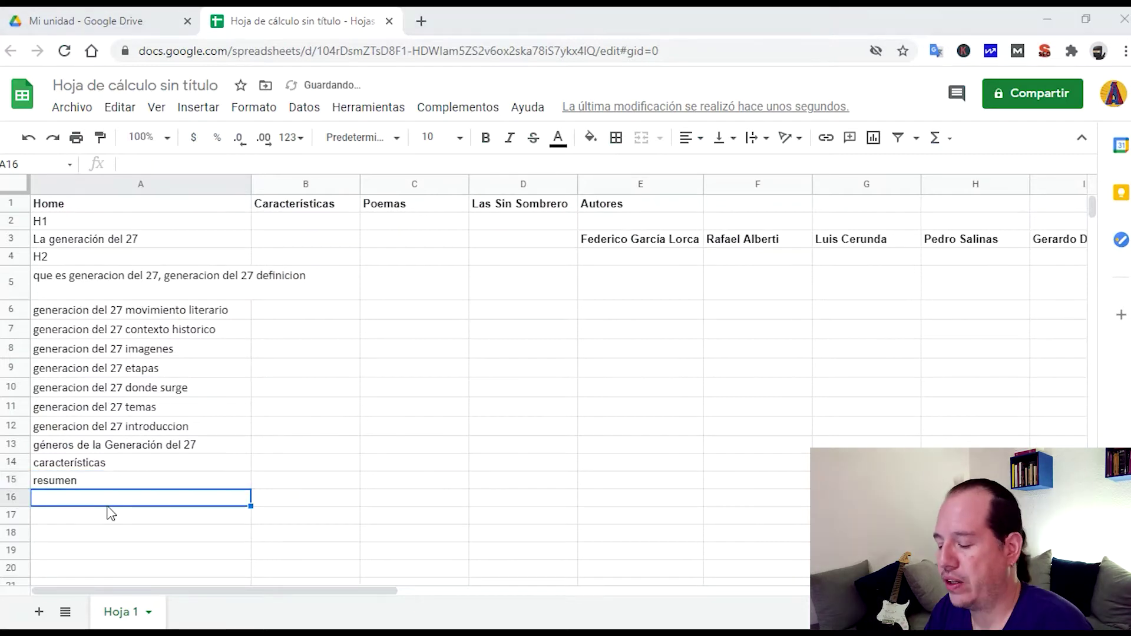
Step: Shorten the Google query to "generación del 27" to view its suggestions, and add "epoca" to cell A16 of the Google Sheets outline
key(alt+Tab)
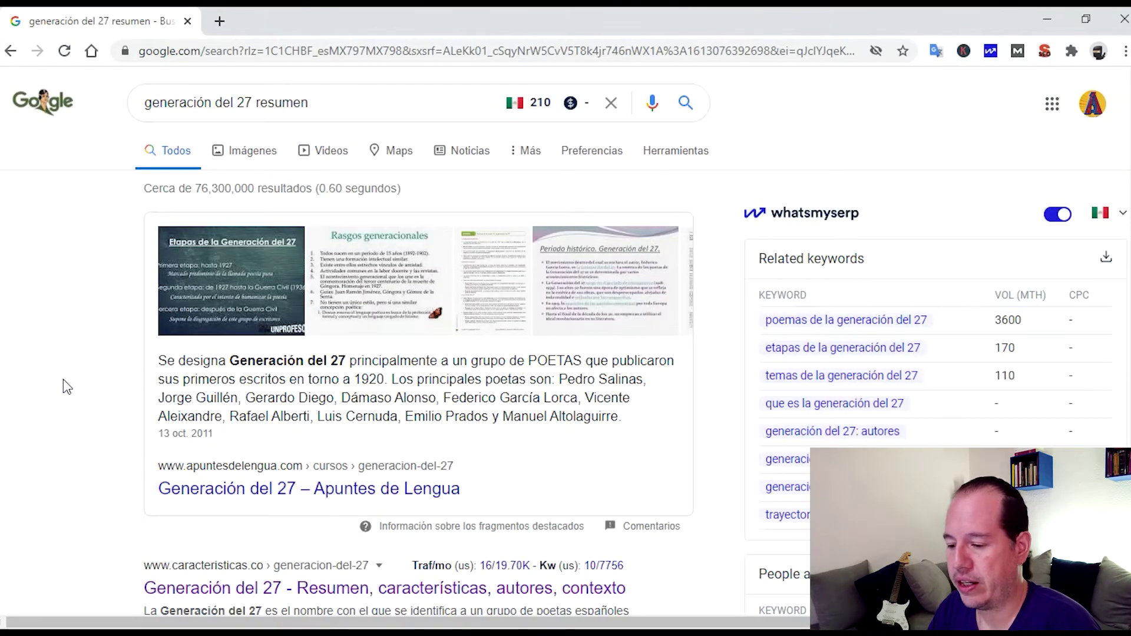
scroll(67, 386, down, 1)
scroll(66, 387, up, 1)
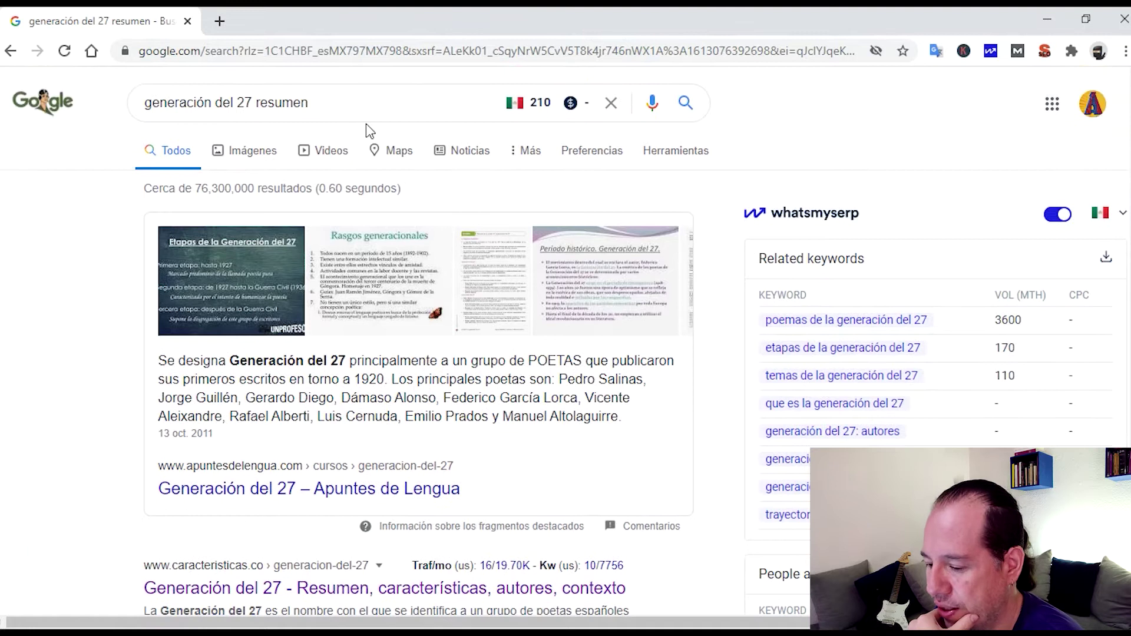
click(354, 111)
key(BackSpace)
key(BackSpace)
key(BackSpace)
key(BackSpace)
key(BackSpace)
key(BackSpace)
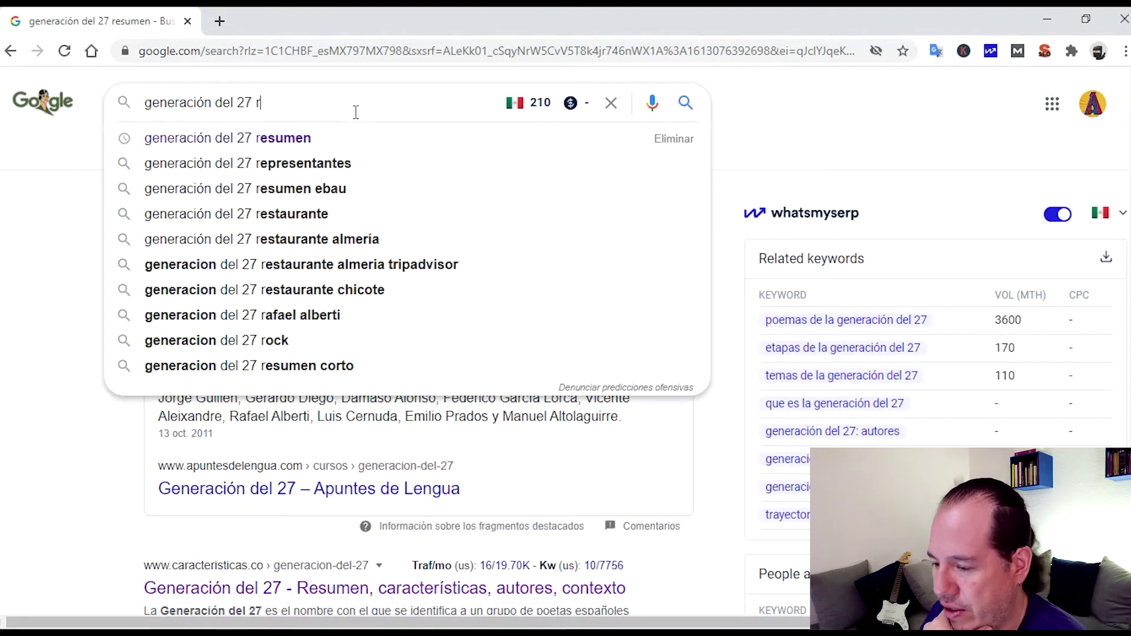
key(BackSpace)
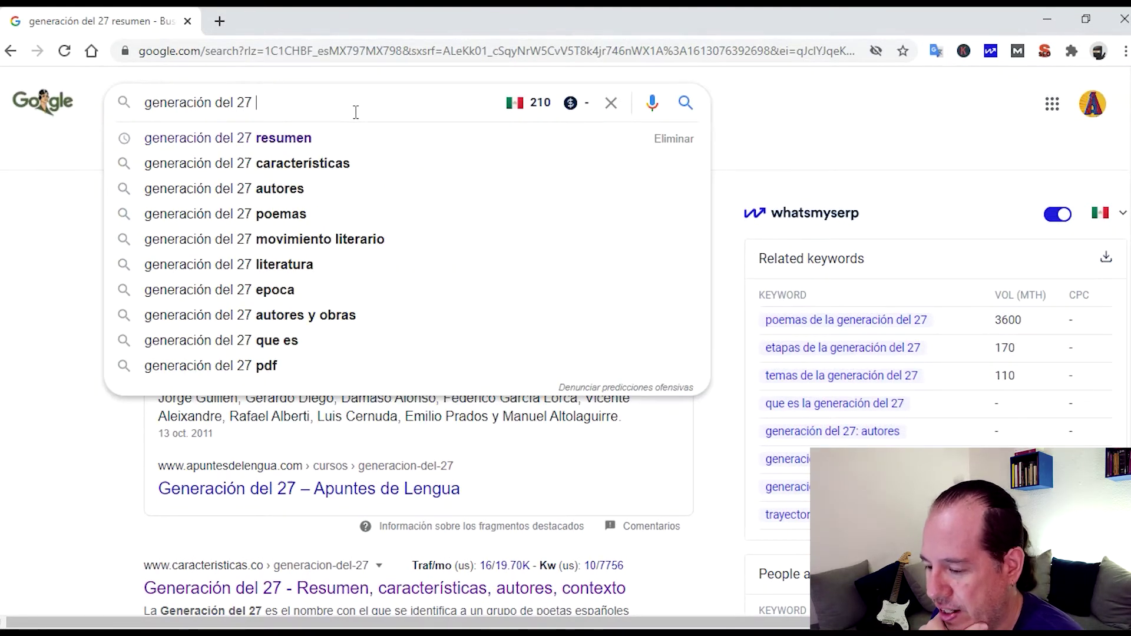
key(alt+Tab)
text(epoca)
Step: Check Google's suggestions for "* generación del 27" and enter the H3 heading in cell A18 of the Google Sheets outline
key(alt+Tab)
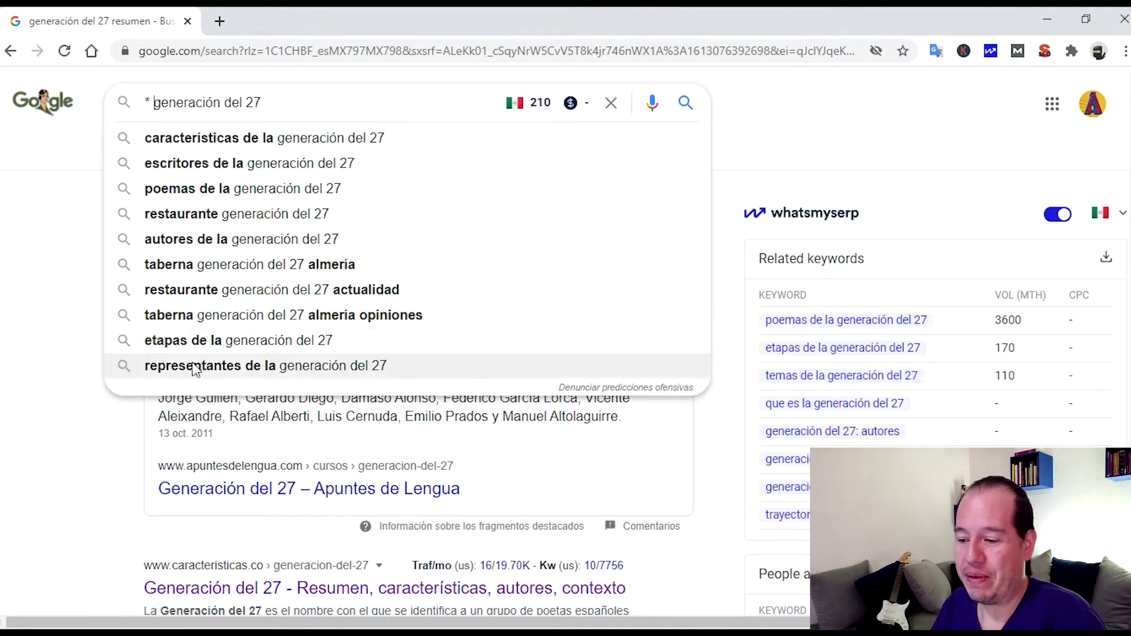
key(alt+Tab)
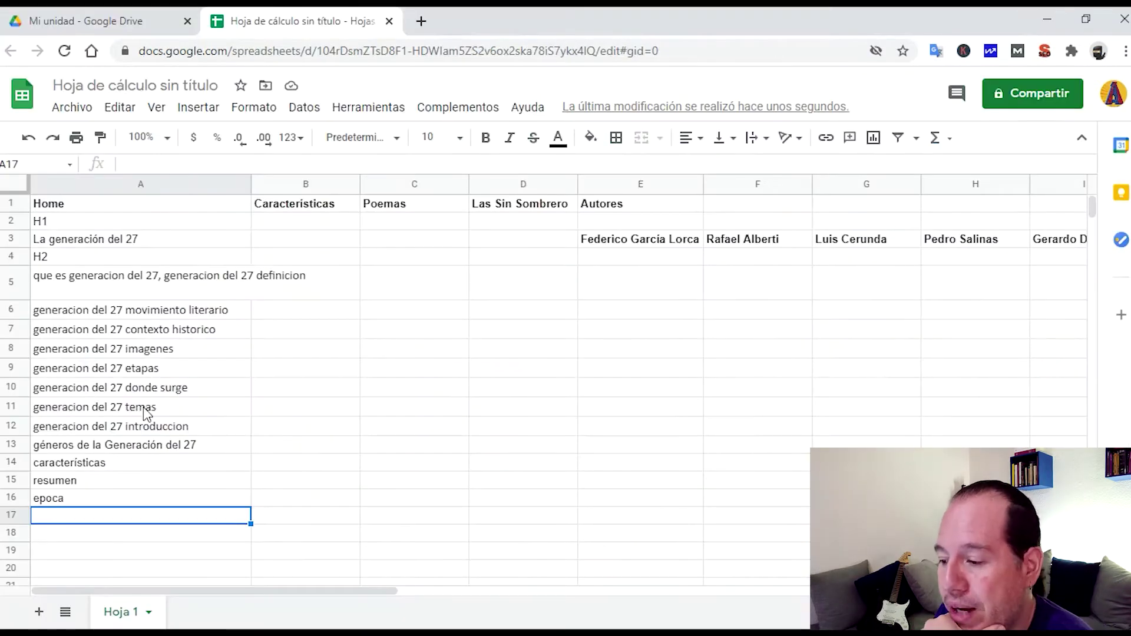
click(87, 525)
text(H3)
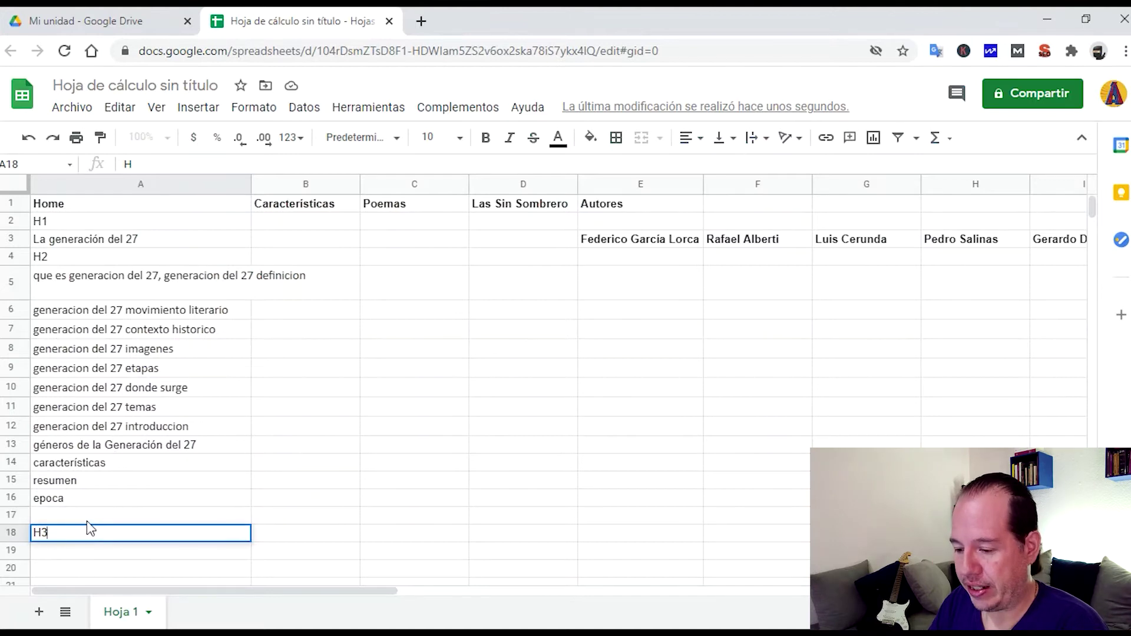
key(Return)
Step: Enter "Características" in cell A19 and "Autores, representantes," in cell A20 under the H3 heading
text(Ca)
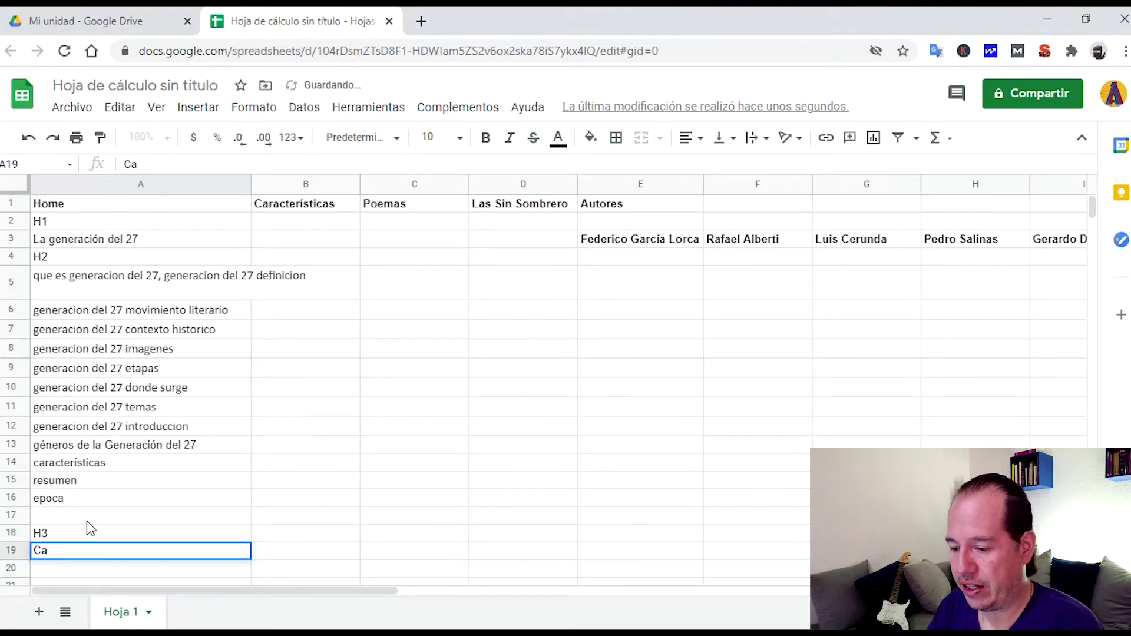
text(racterísticas)
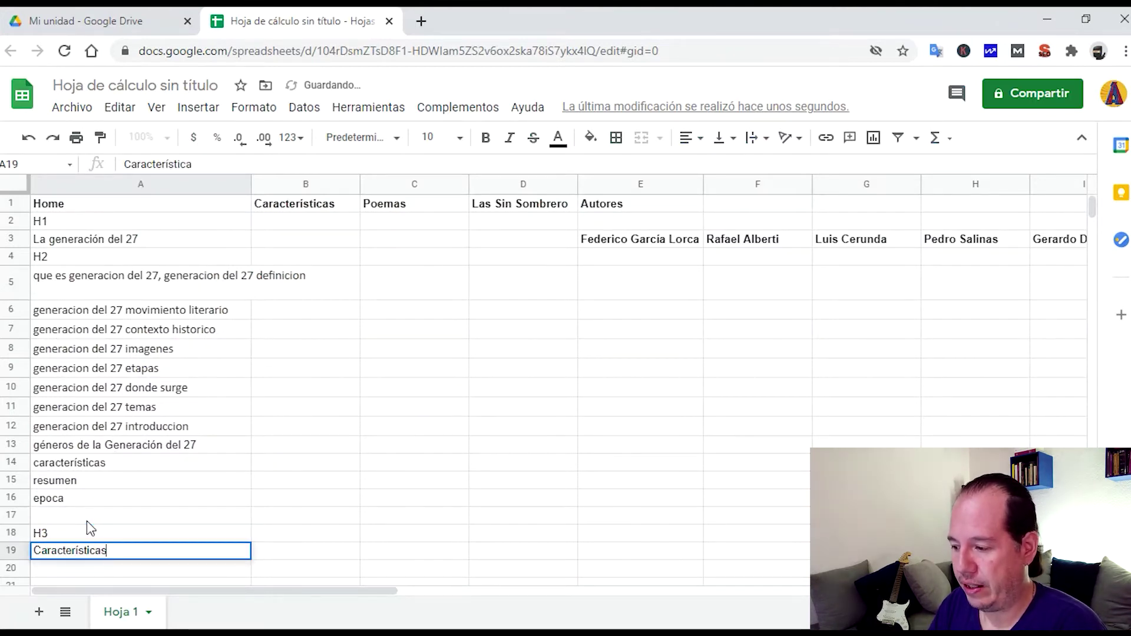
key(Return)
text(Autores, representantes,)
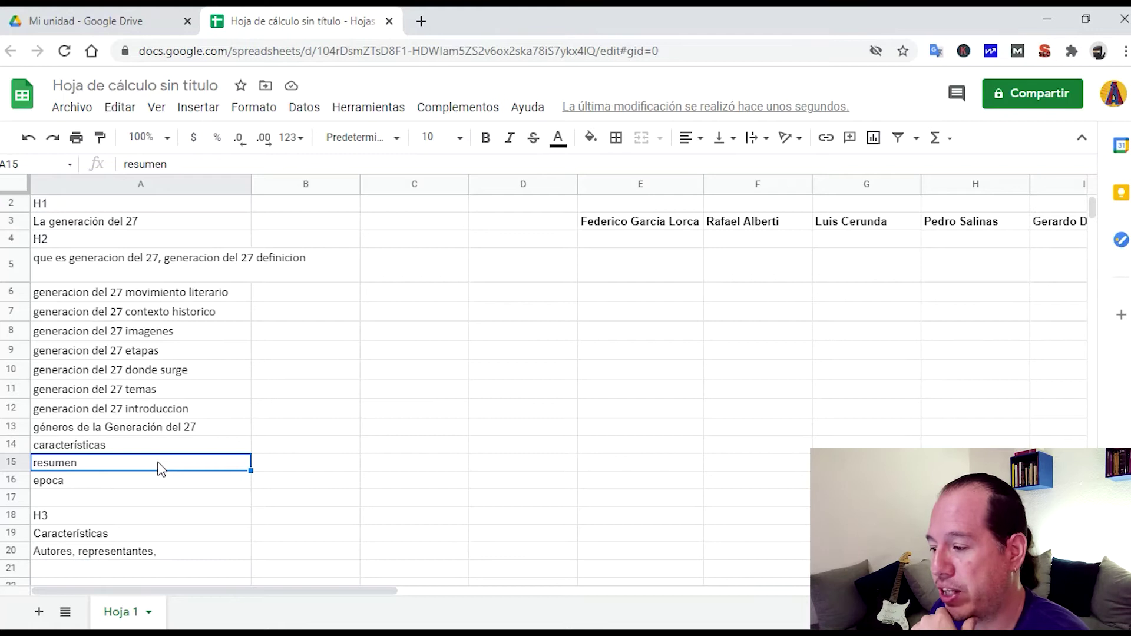
Step: Review the Home column's topics from the H2 list up to the page headings in row 1
key(Up)
key(Up)
key(Up)
key(Up)
key(Up)
key(Up)
key(Up)
key(Up)
key(Up)
key(Up)
key(Up)
key(Up)
key(Up)
key(Up)
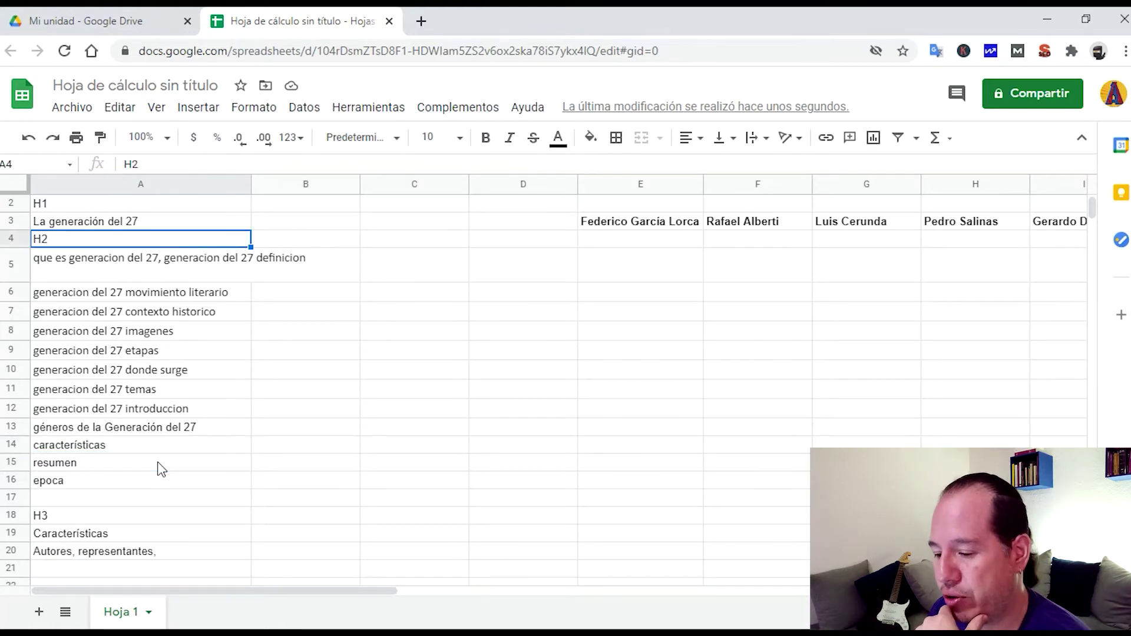
key(Right)
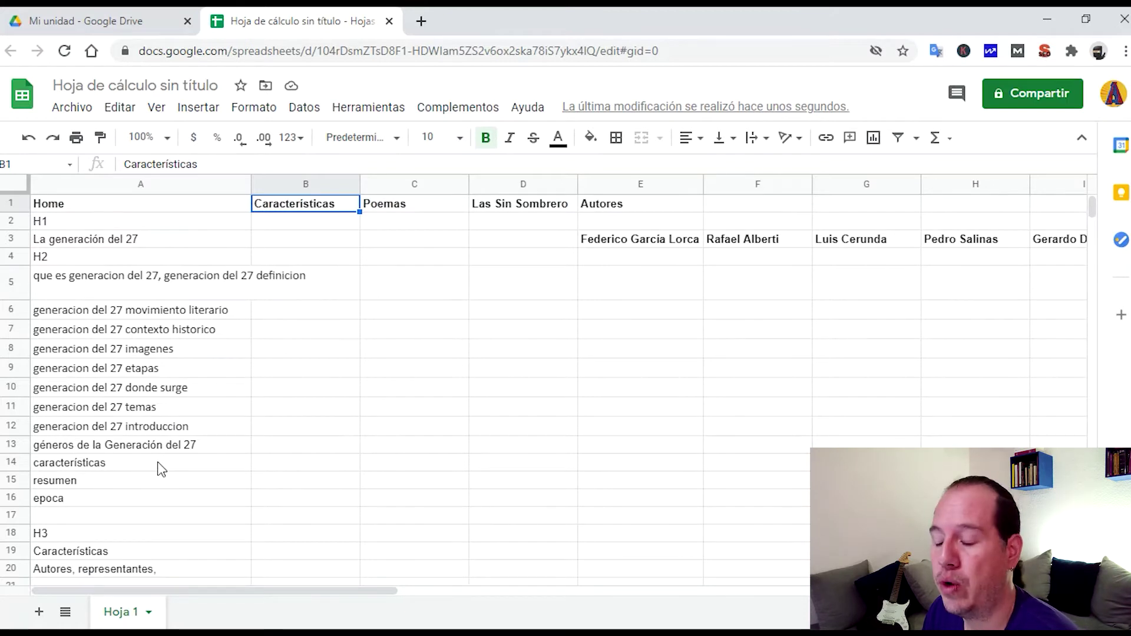
key(Left)
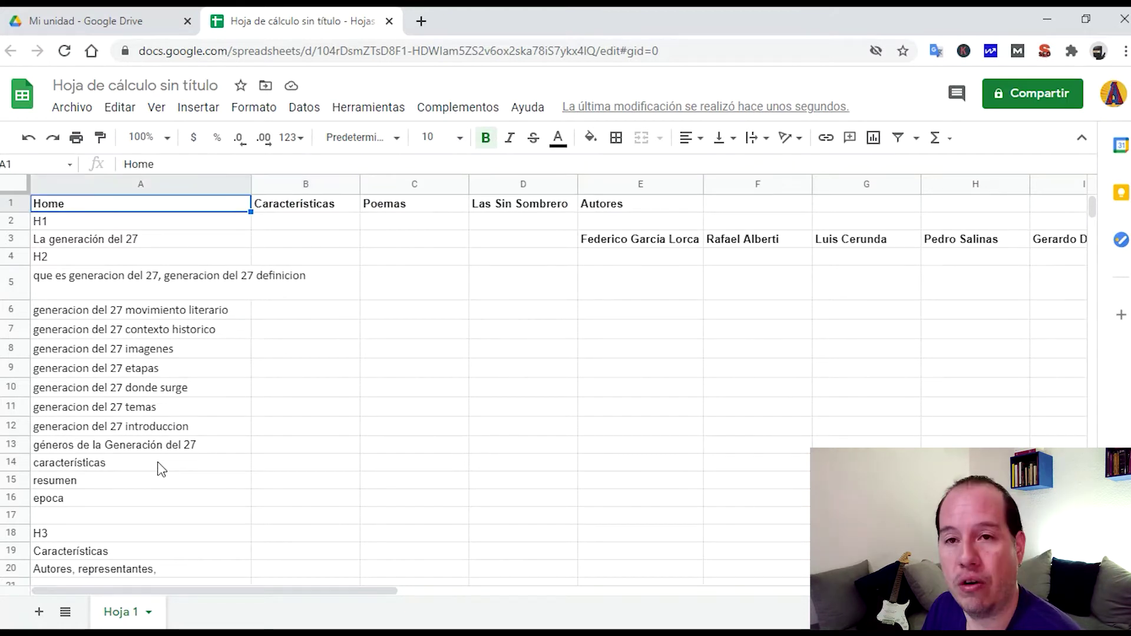
Step: Go through the Home column's entries one by one from the page heading down to the H3 section
key(Down)
key(Down)
key(Down)
key(Down)
key(Down)
key(Down)
key(Down)
key(Down)
key(Down)
key(Down)
key(Down)
key(Down)
key(Down)
key(Down)
key(Down)
key(Down)
key(Down)
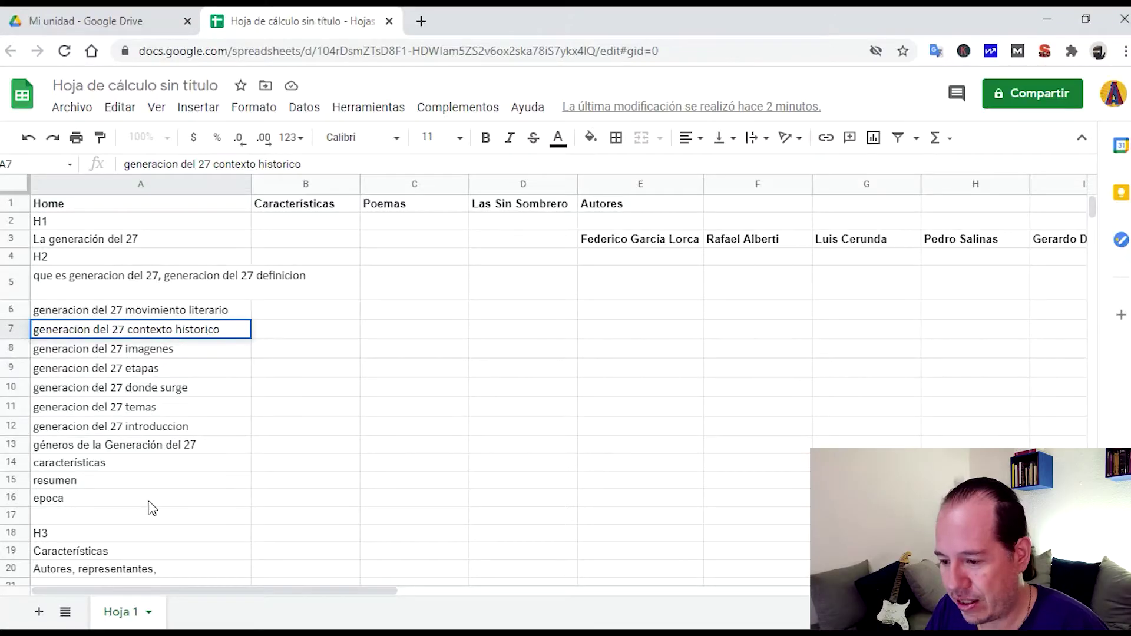
Step: Enter "Generación del 27 Historia" in cell A17 and move it to cell C12
click(94, 514)
text(Generación del 27 Historia)
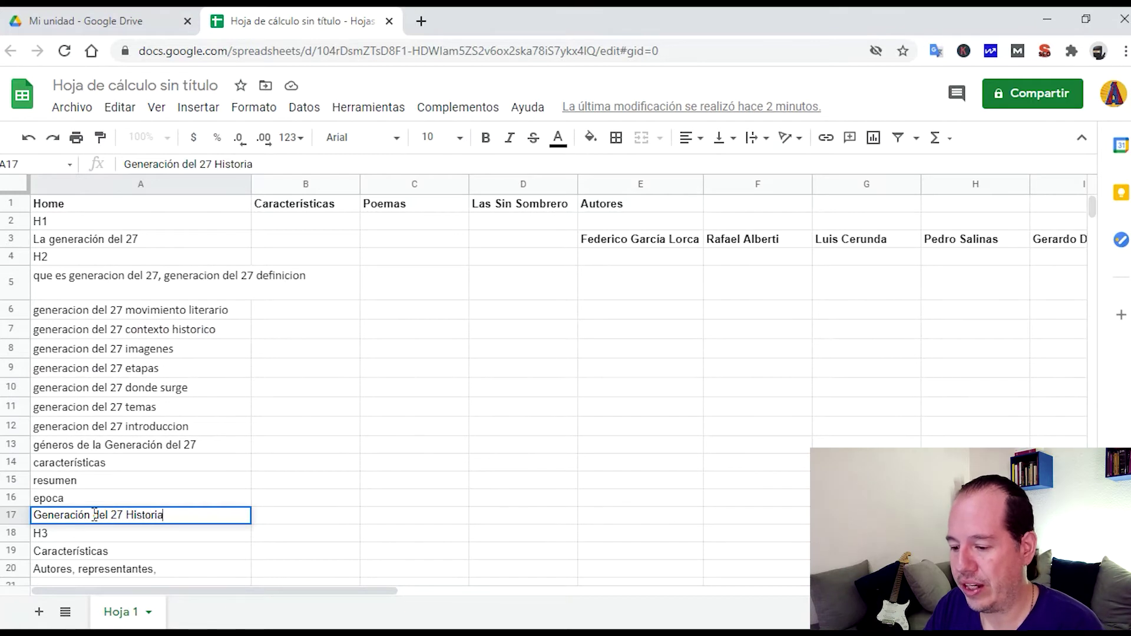
click(152, 506)
drag(155, 505, 393, 430)
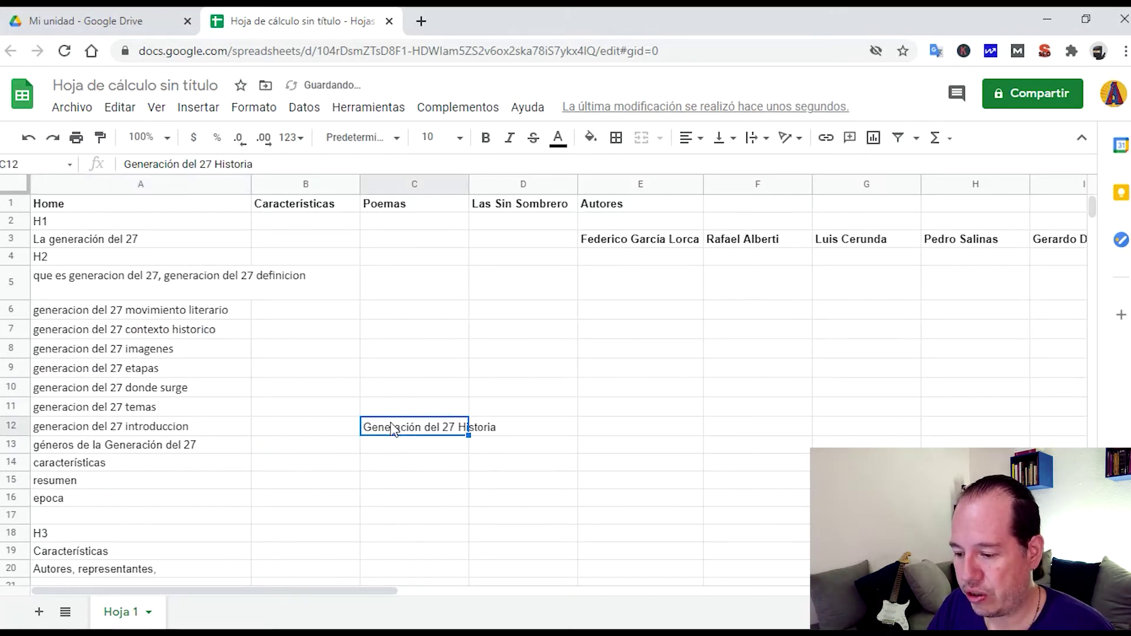
click(432, 447)
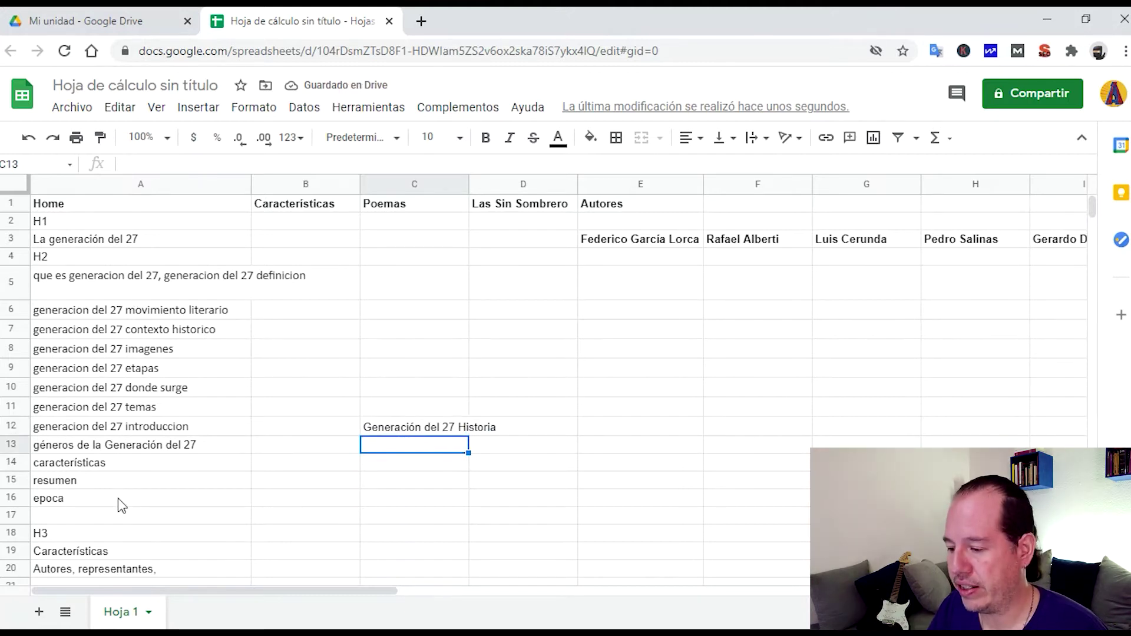
Step: Label the Historia heading as "H2" in cell B12 and enter "H3" in cell B13 below it
click(342, 430)
text(H)
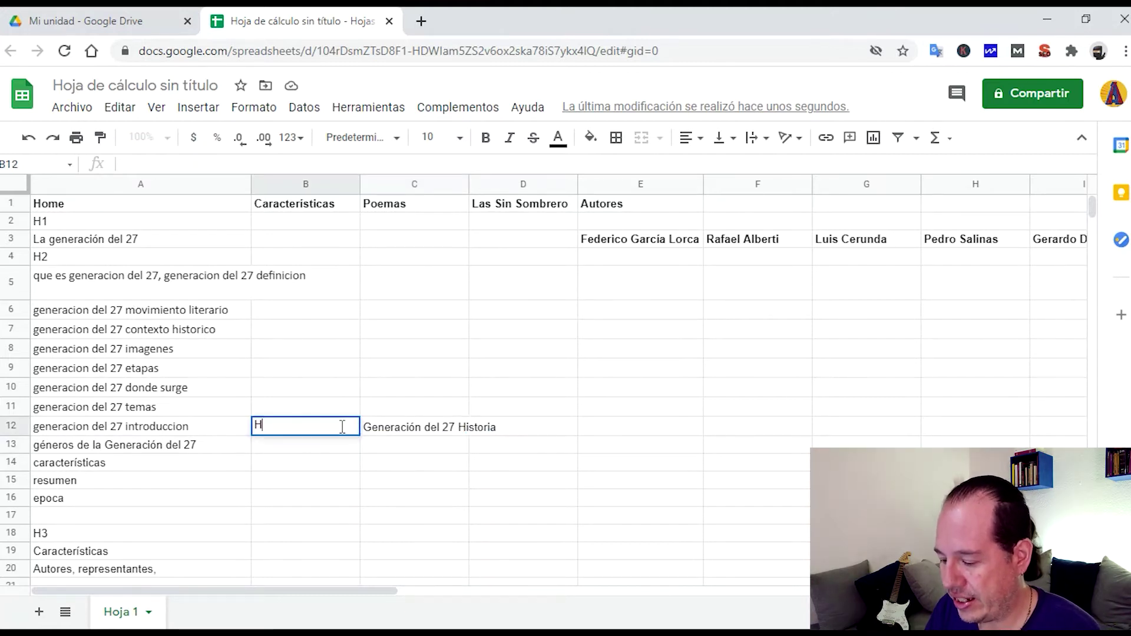
click(462, 449)
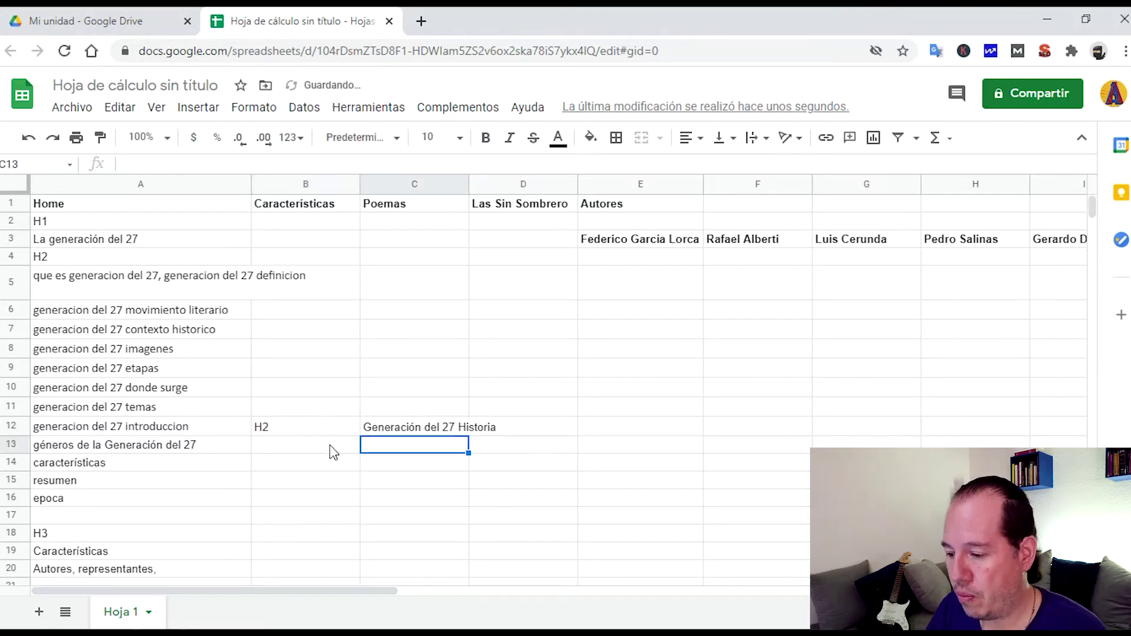
click(332, 447)
text(H3)
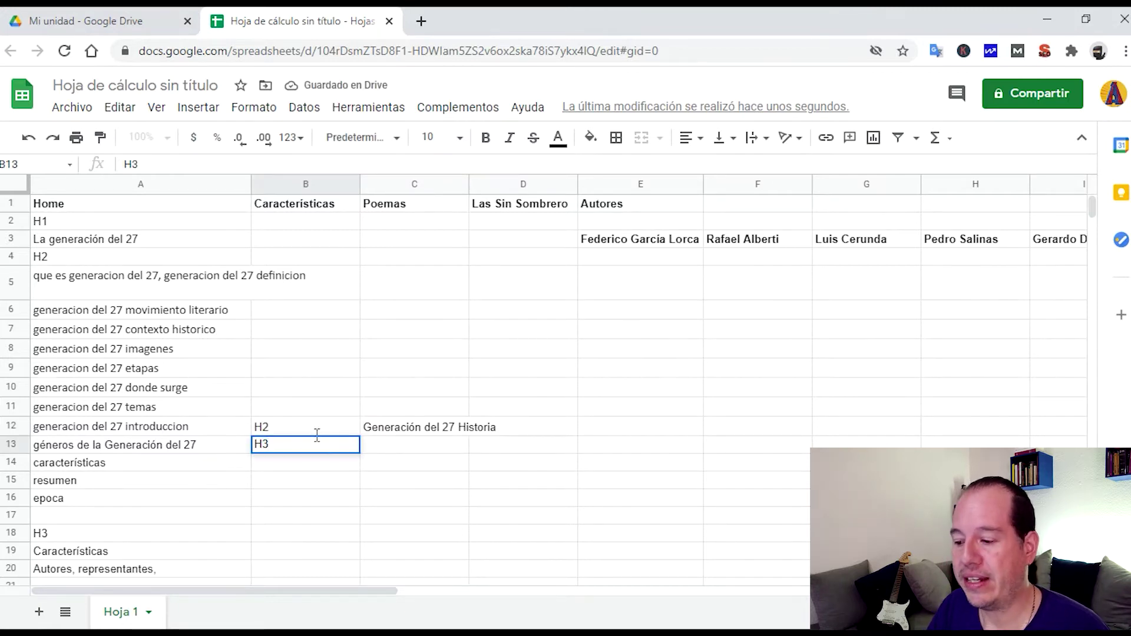
Step: List the H3 topics "Contexto histórico", "Temas", "Dónde surge" and "etapas" in cells C13 to C16
click(398, 448)
text(Contexto histórico)
key(Return)
text(Temas)
key(Return)
text(Dónde surge)
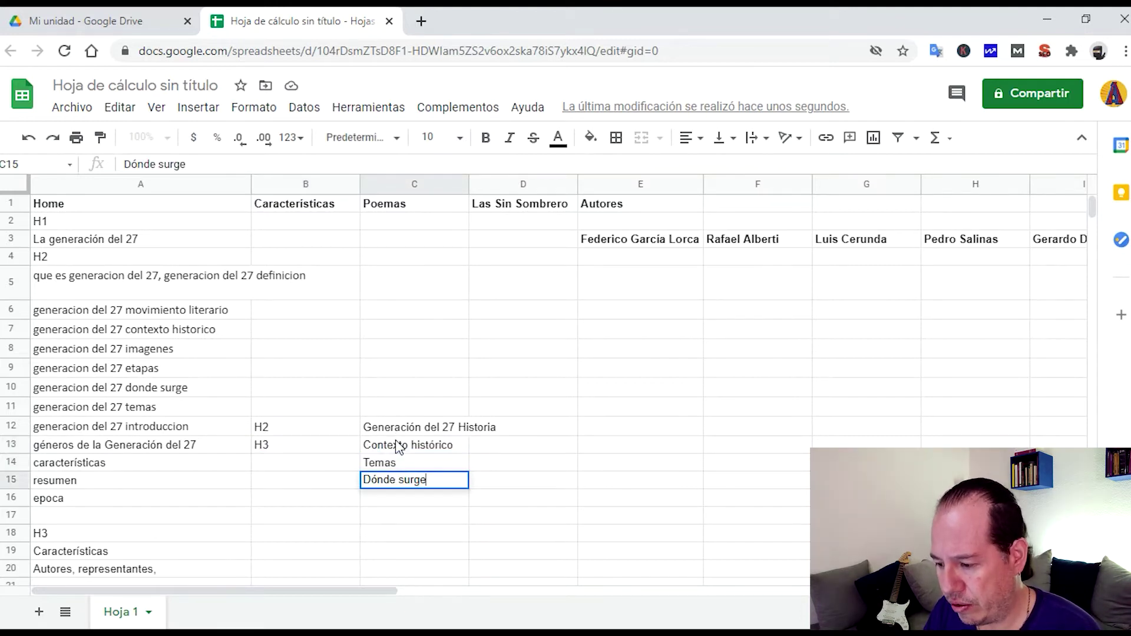
key(Return)
text(etapas)
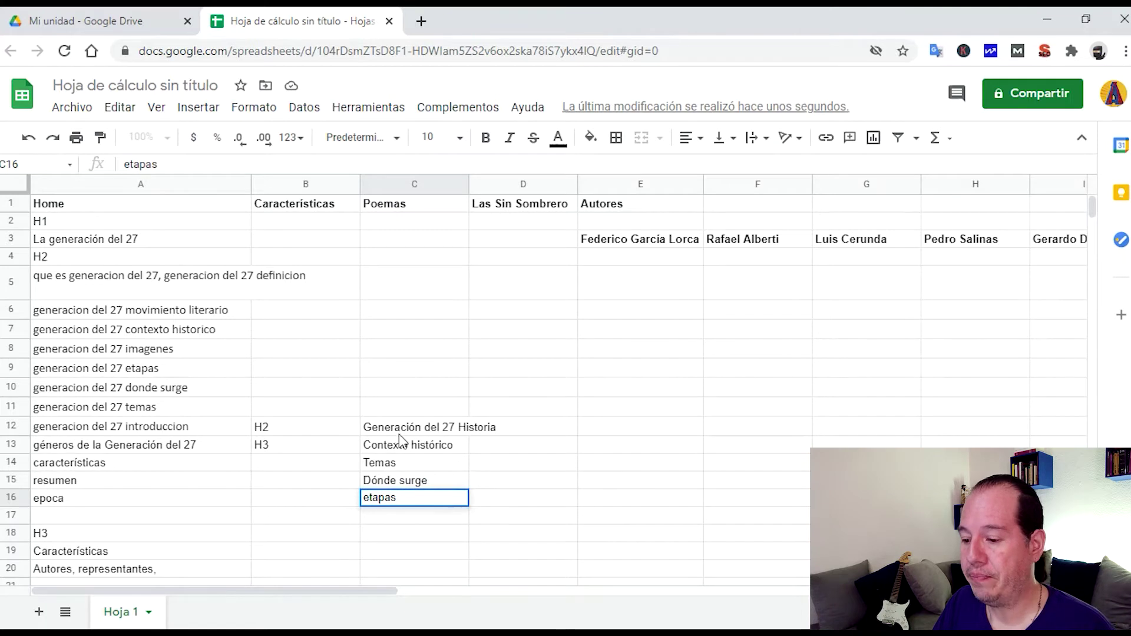
click(112, 487)
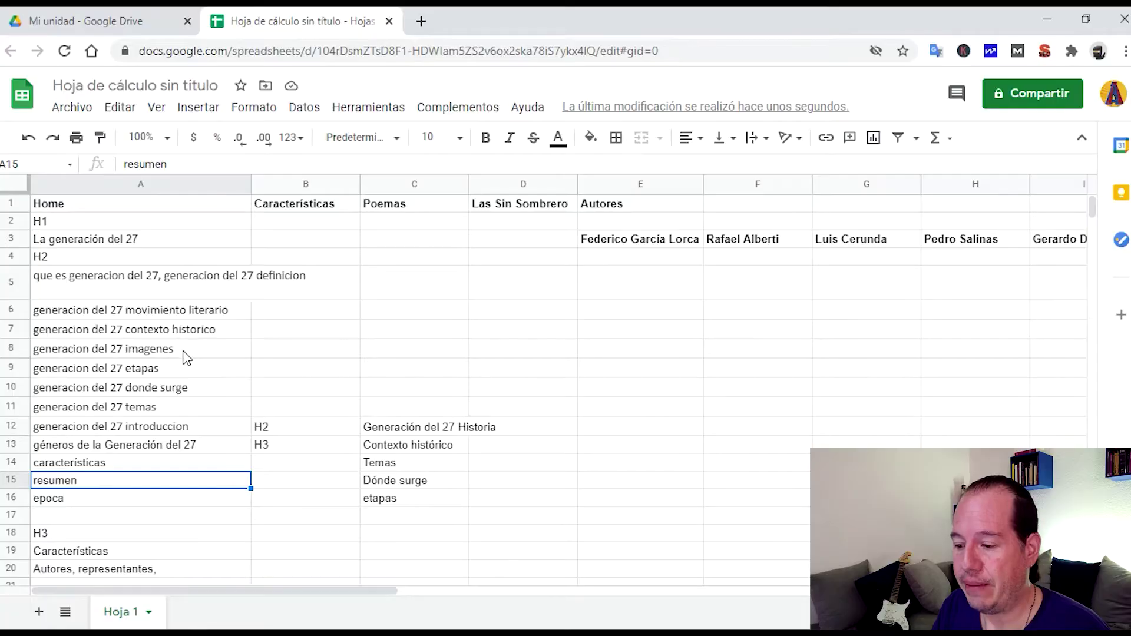
Step: Add another heading with "H2" in cell B17 and "Imágenes de la Generación del 27" in cell C17
click(184, 351)
click(314, 515)
text(H2)
key(Tab)
text(Imág)
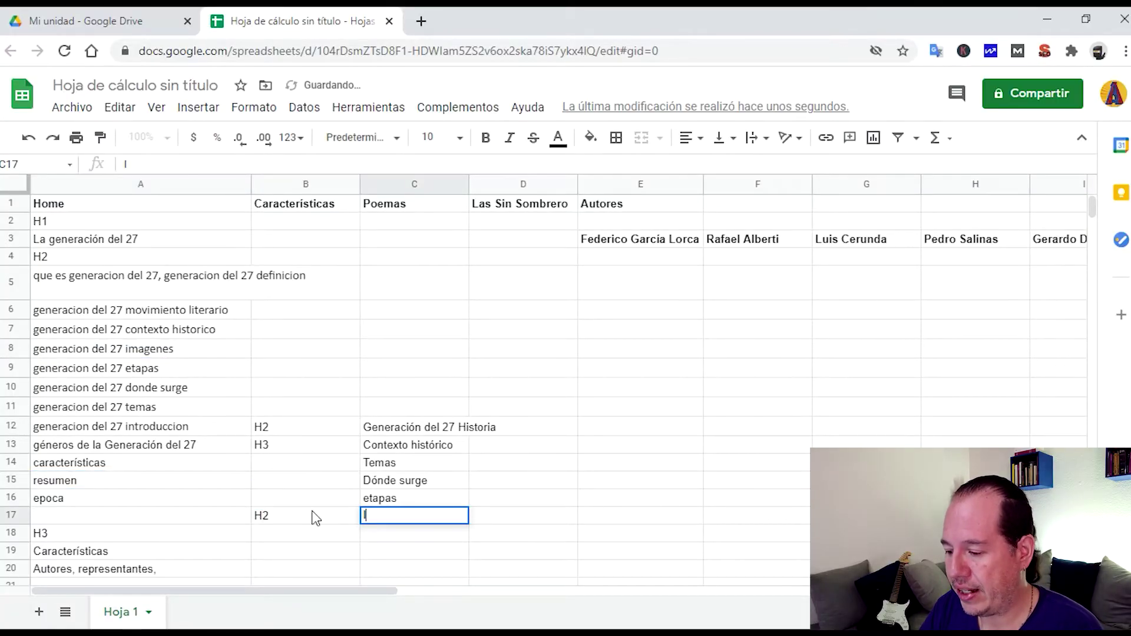
text(enes de la Generación del 2)
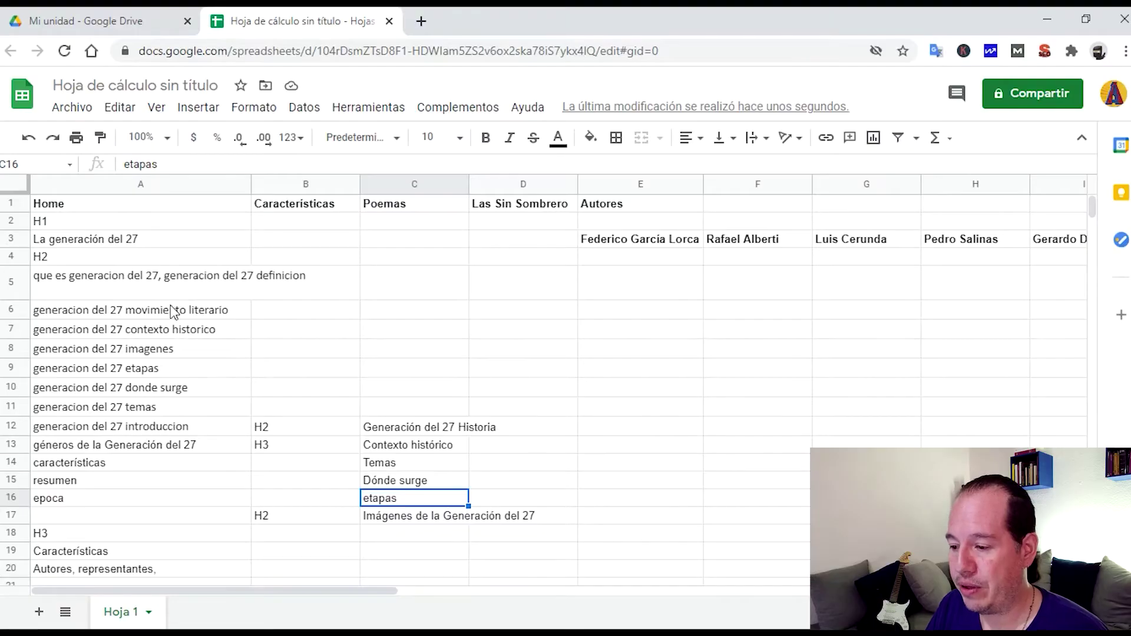
Step: Enter "H2 Movimiento Literario" in cell B18 and move the two H3 topics from A19:A20 to C19:C20 beneath it
click(172, 311)
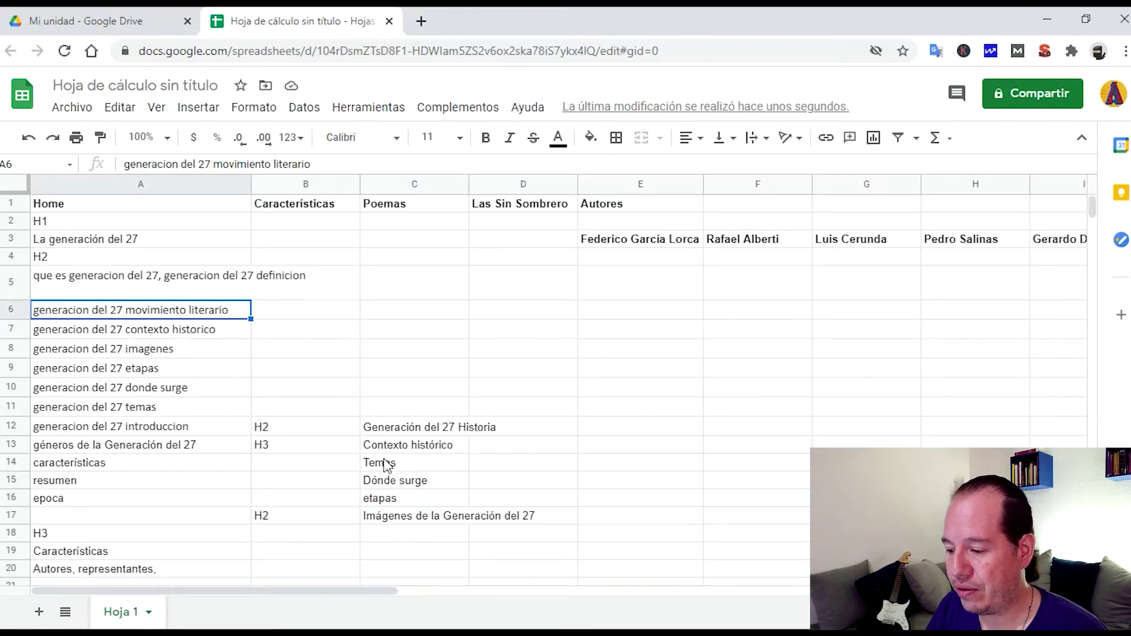
click(269, 539)
text(H2 Movimiento Literario)
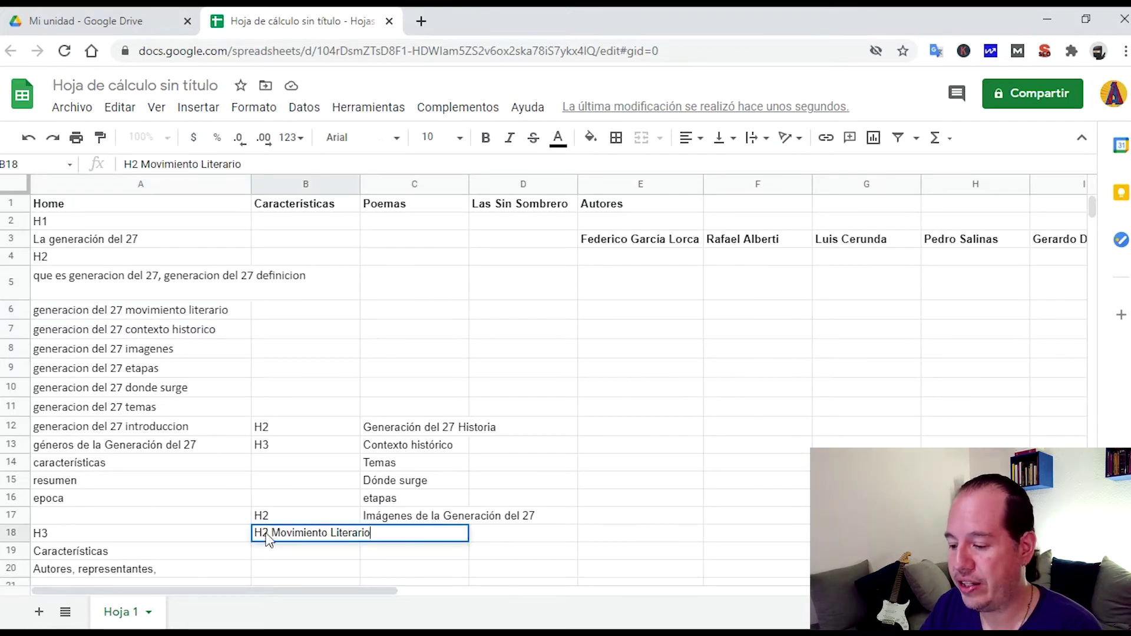
key(Return)
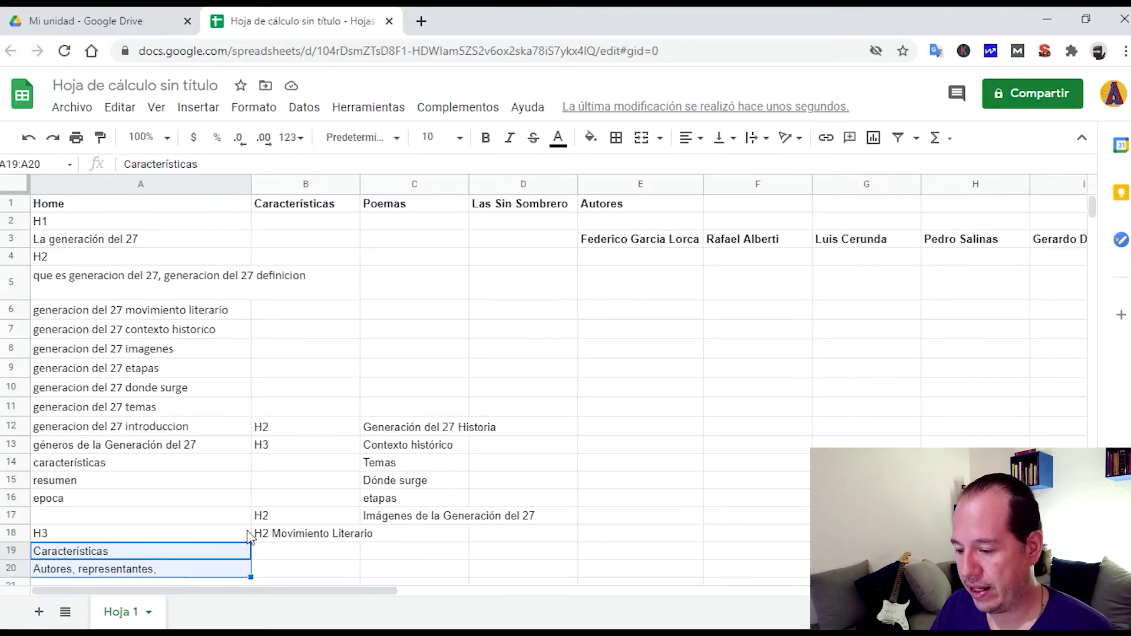
drag(248, 534, 430, 554)
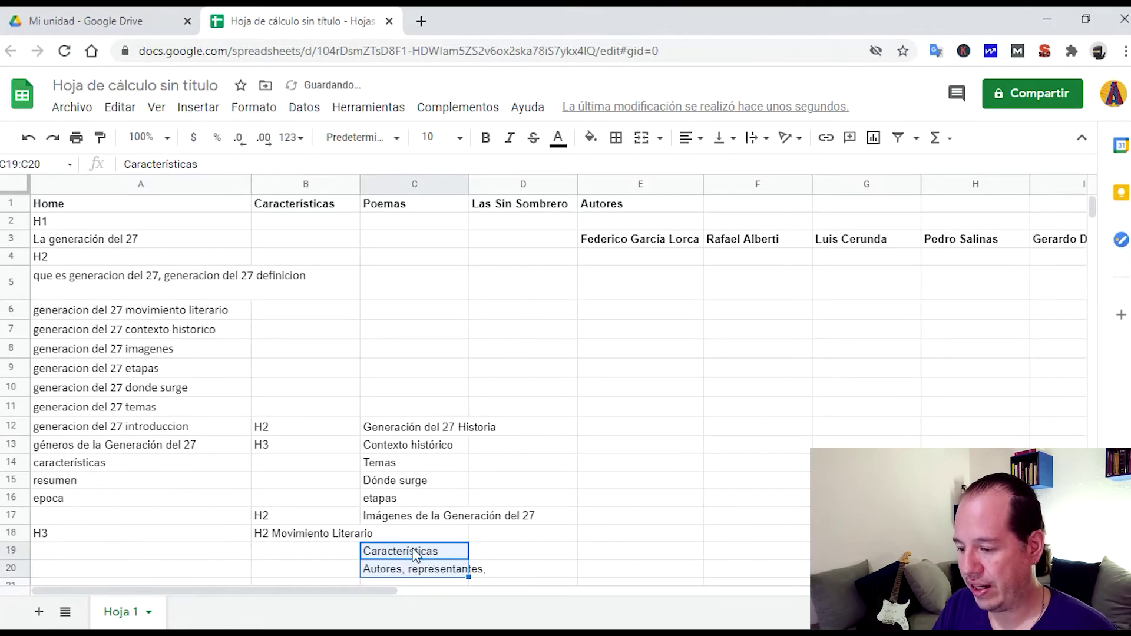